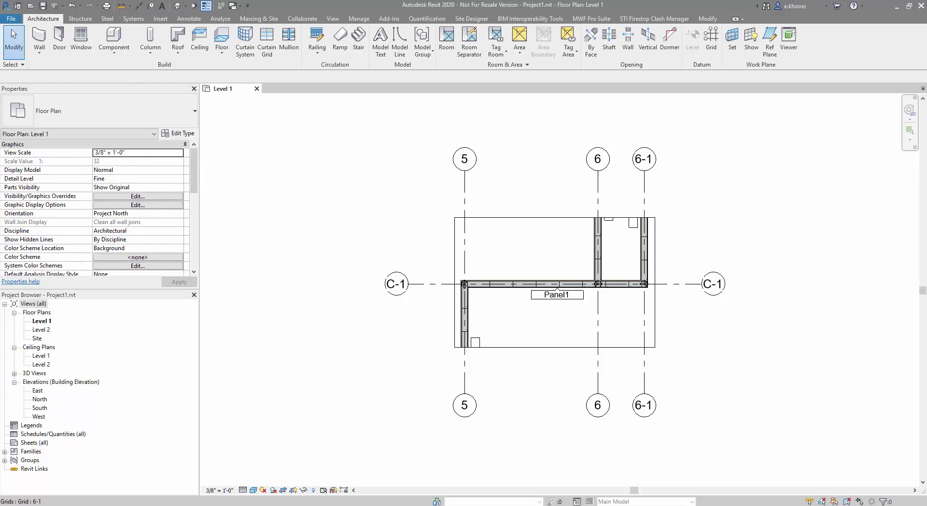
Step: Pan the Level 1 plan slightly to frame the Panel1 walls and grids
middle_drag(644, 217, 643, 212)
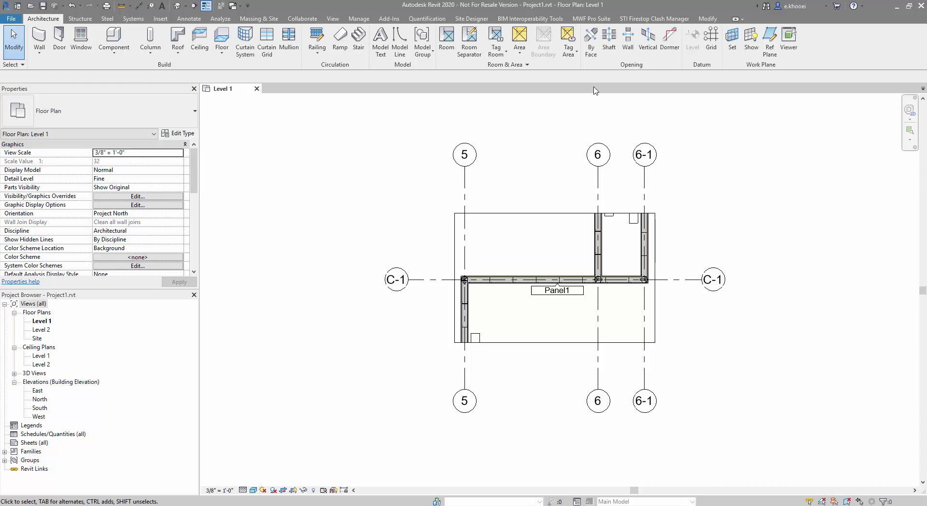
click(603, 18)
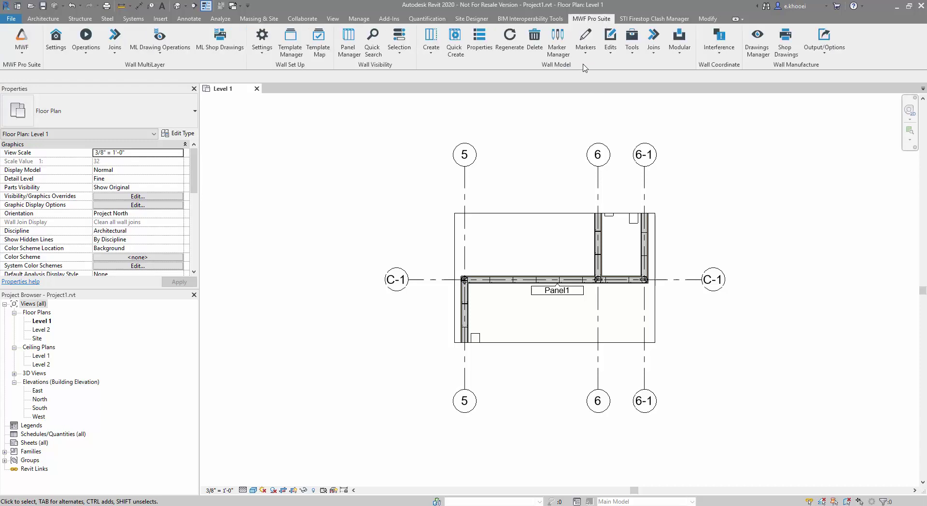
click(585, 41)
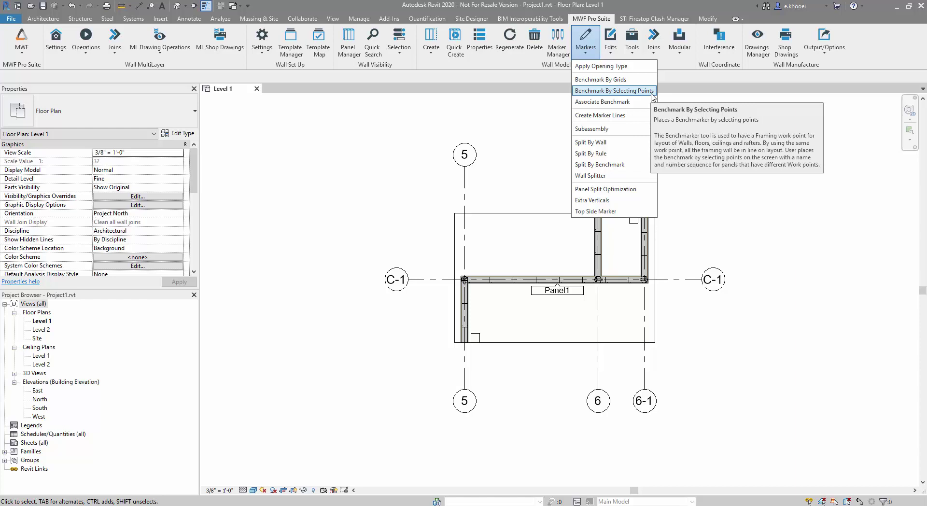
click(651, 92)
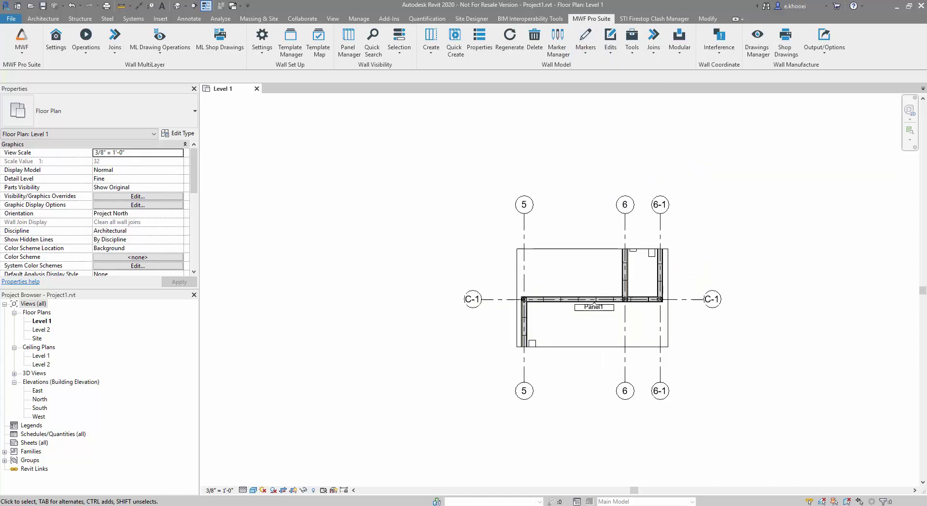
scroll(533, 358, up, 4)
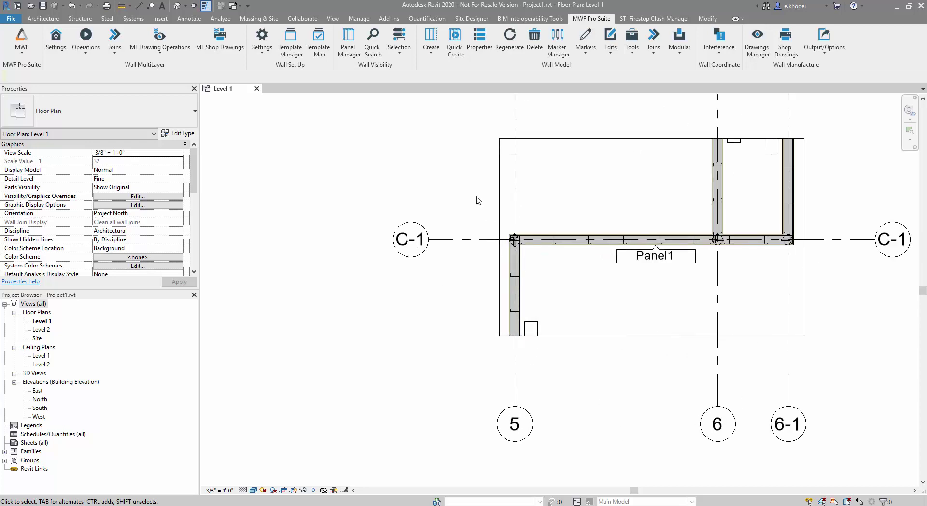
Step: Select grid lines C-1 and 6 in the Level 1 plan
click(453, 246)
middle_drag(453, 245, 413, 347)
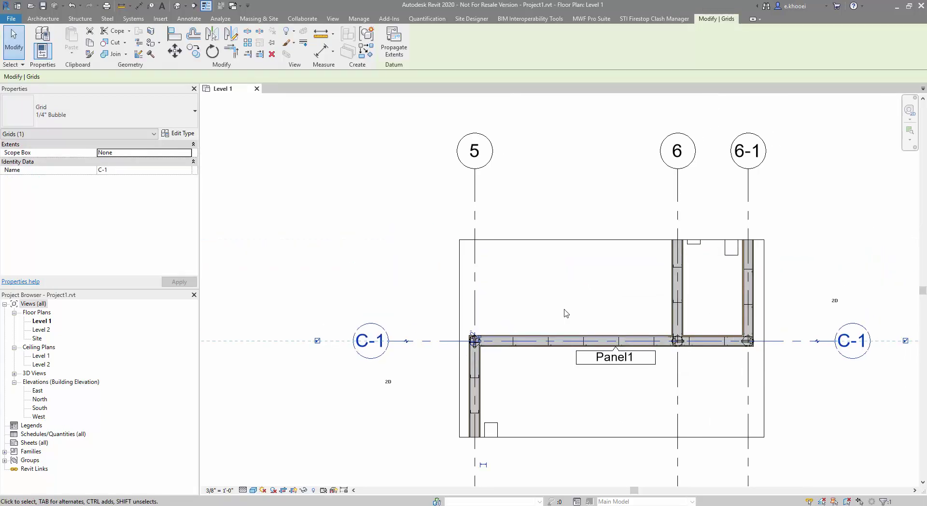
ctrl+click(677, 181)
Step: Place benchmark BM1 at the grids' intersection using Benchmark By Grids
click(592, 18)
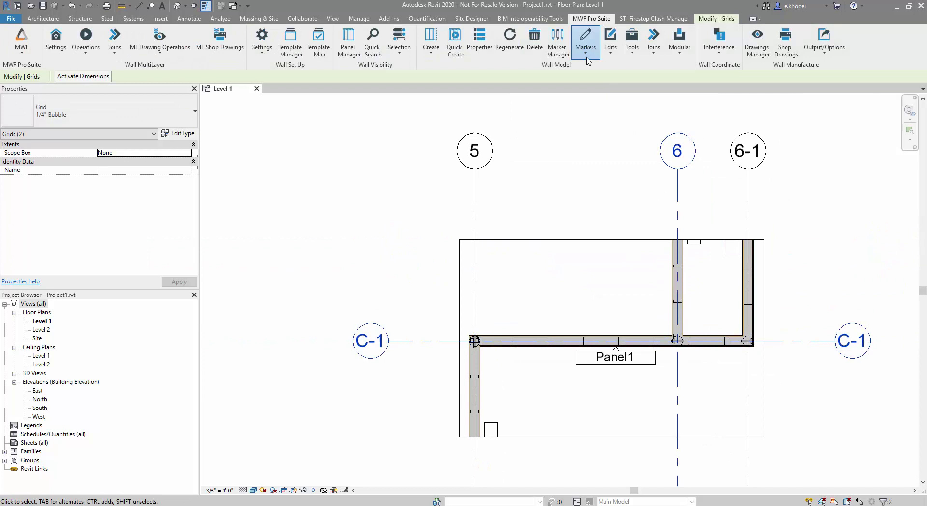
click(585, 40)
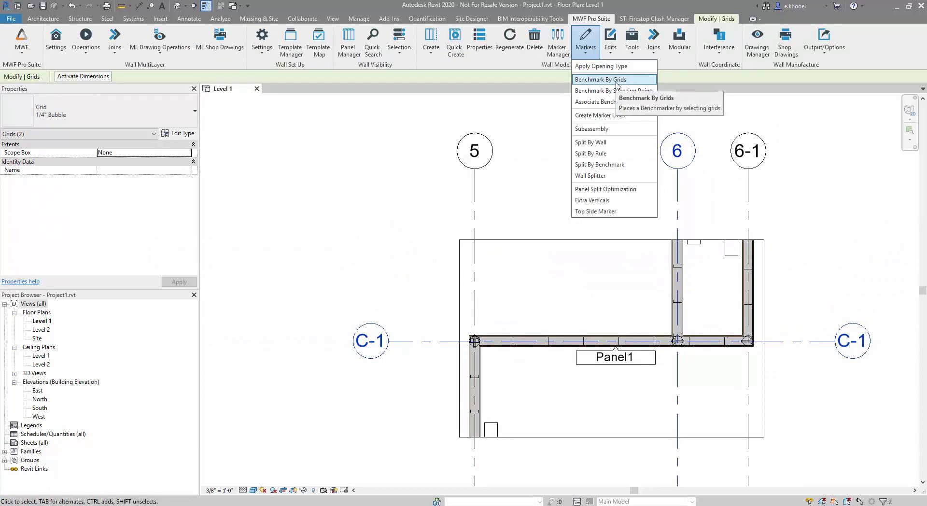
click(617, 80)
text(BM1)
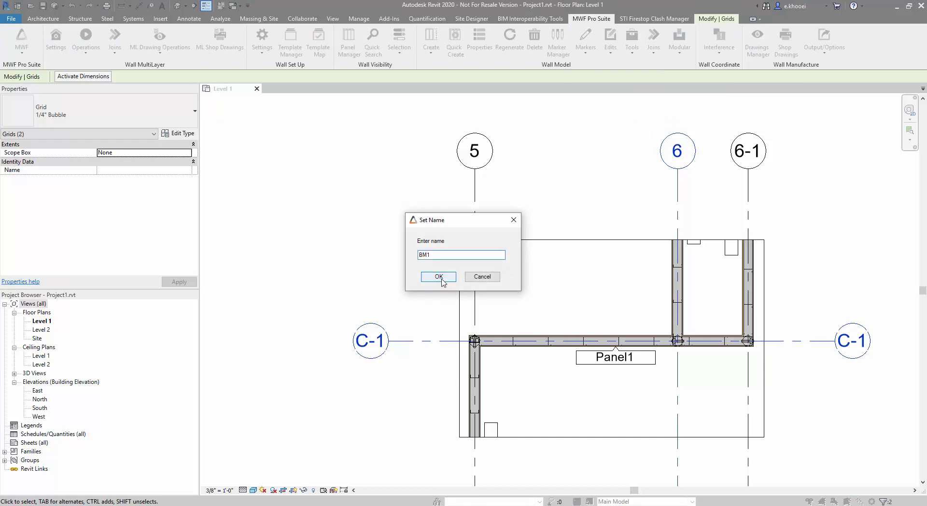
click(442, 279)
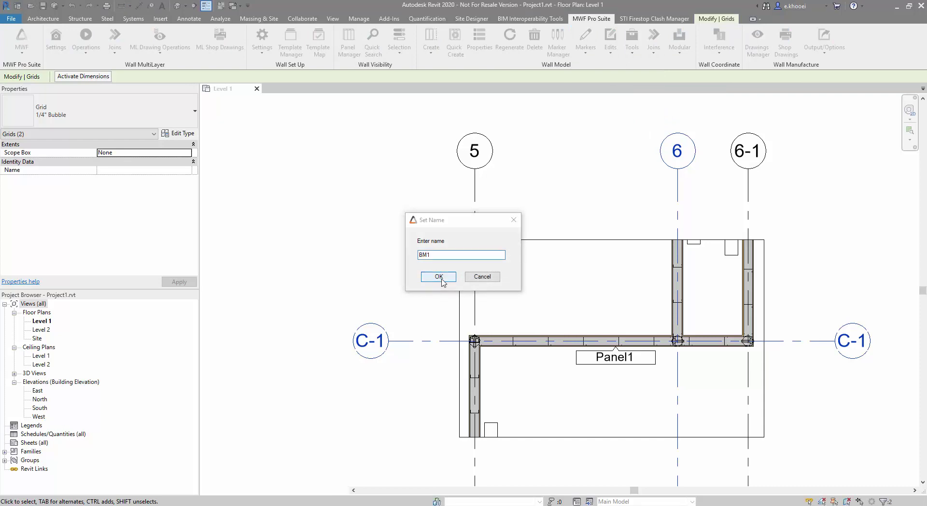
middle_drag(619, 311, 578, 286)
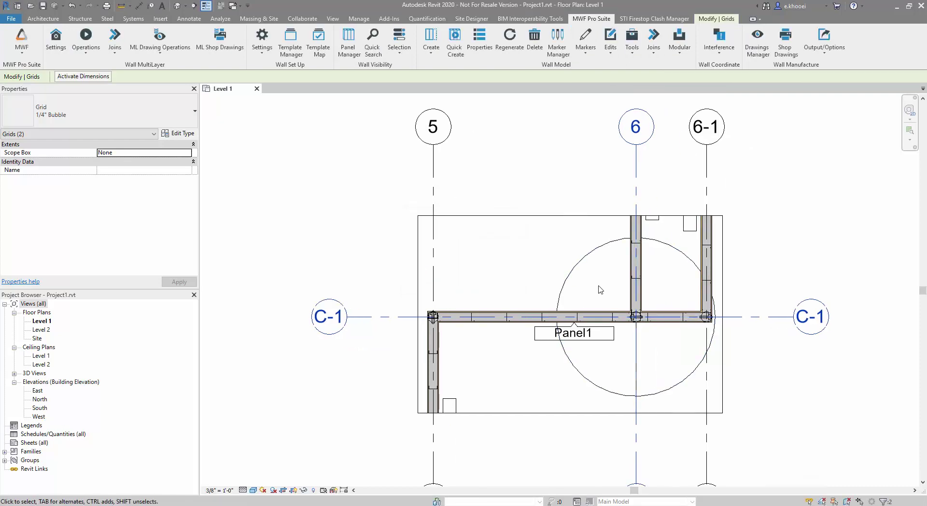
click(561, 276)
click(614, 275)
middle_drag(734, 265, 674, 214)
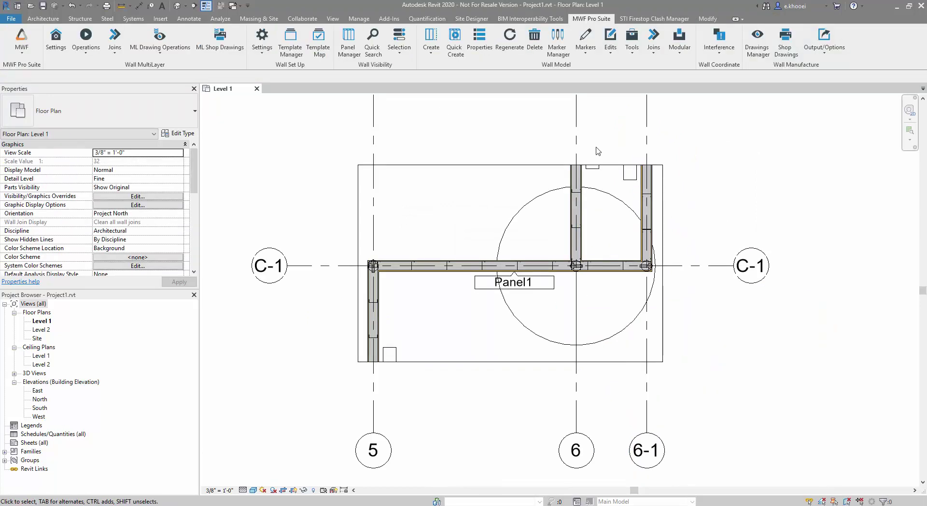
Step: Set up a point benchmark of type mwfBenchmark_RectangularGrid : DefaultGrid, prefix RG, sequence 1
click(585, 42)
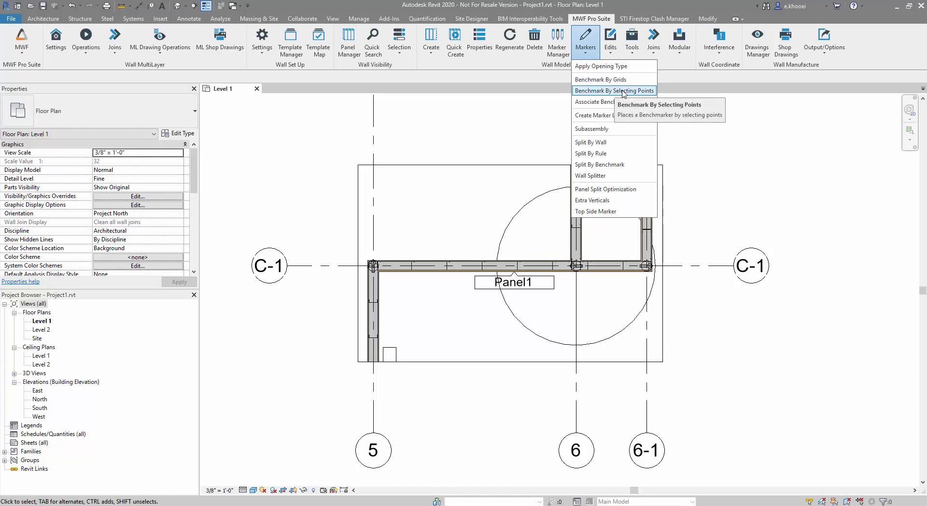
click(623, 92)
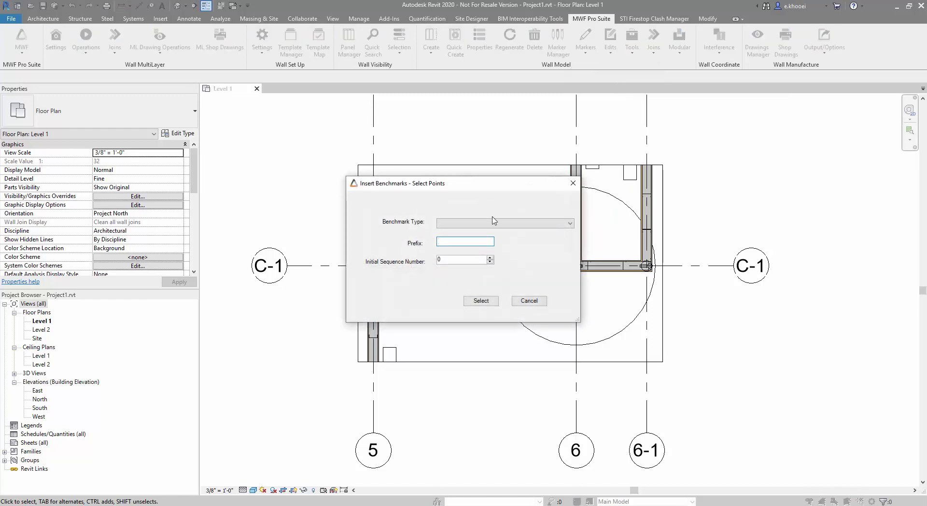
click(493, 222)
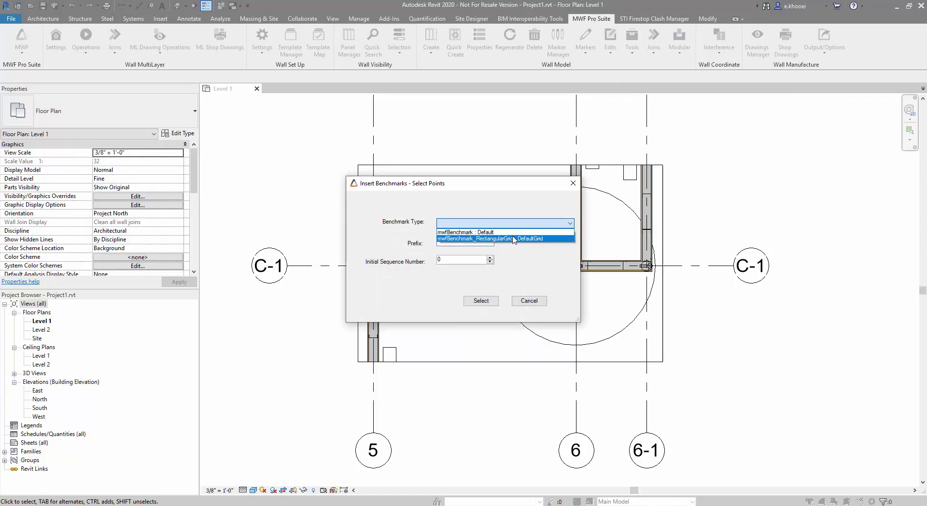
click(514, 233)
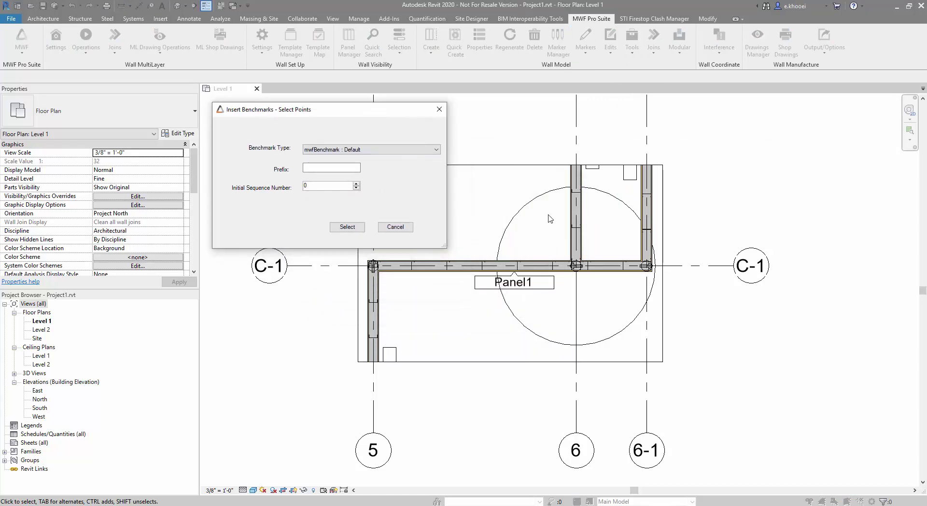
click(415, 150)
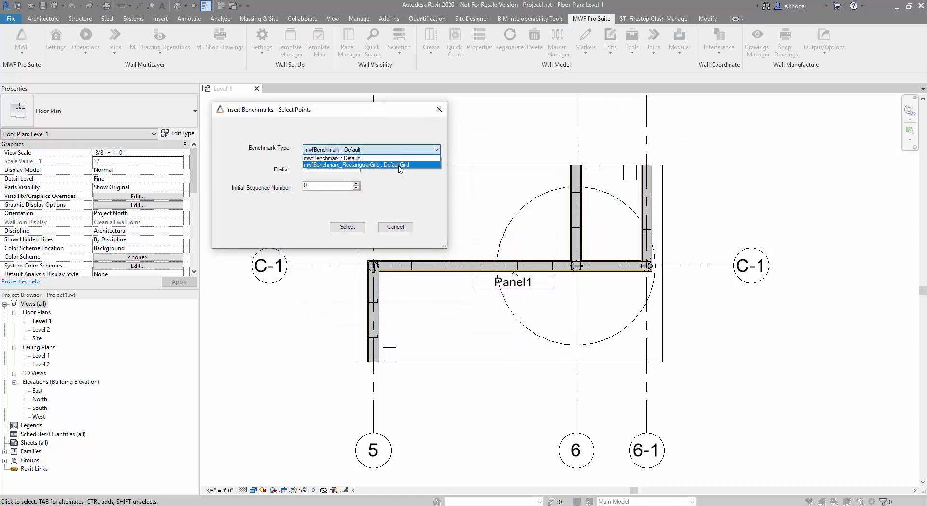
click(399, 166)
click(341, 168)
text(RG)
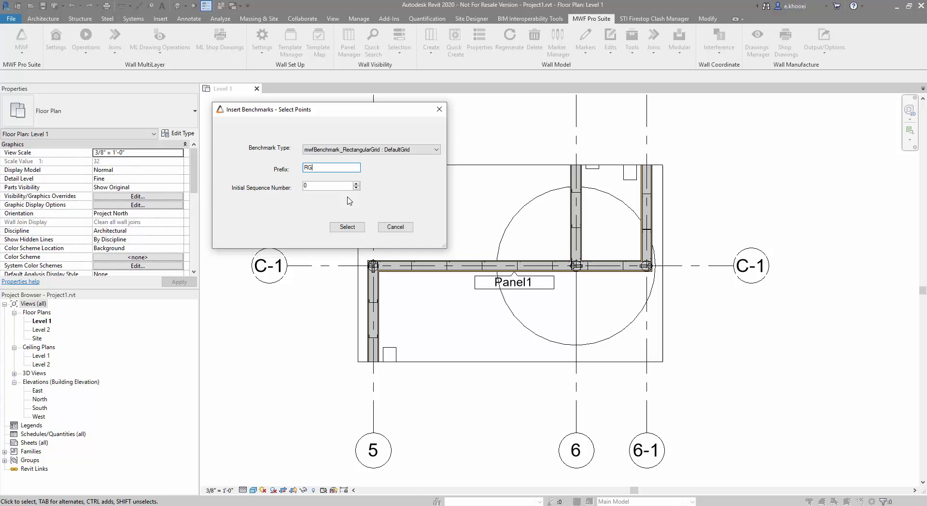
click(343, 188)
text(1)
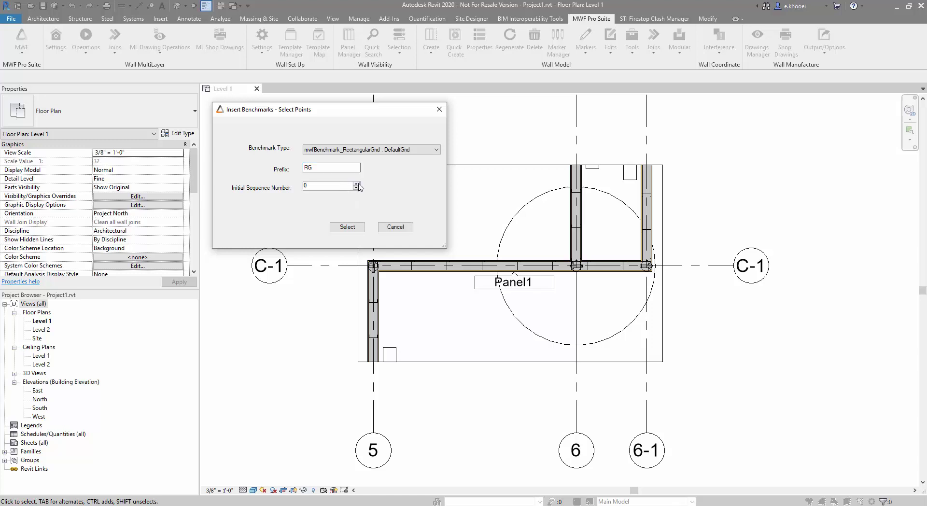
click(347, 226)
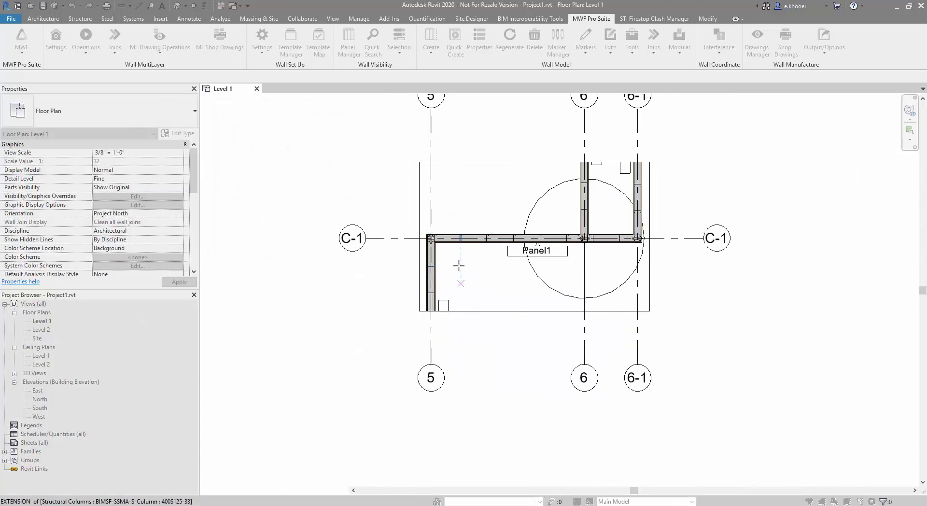
Step: Pick the point that lays out the RG rectangular-grid benchmark over the plan
scroll(465, 270, up, 3)
scroll(488, 290, down, 2)
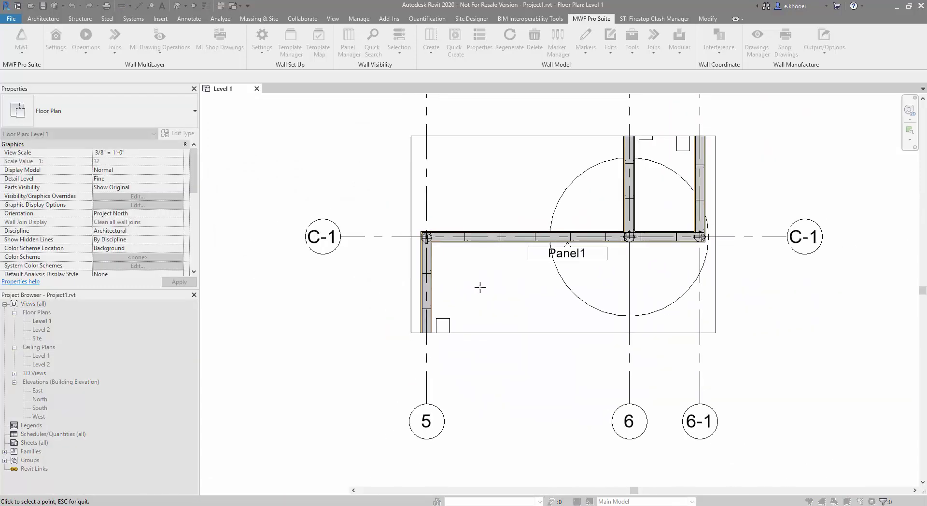
scroll(479, 288, up, 2)
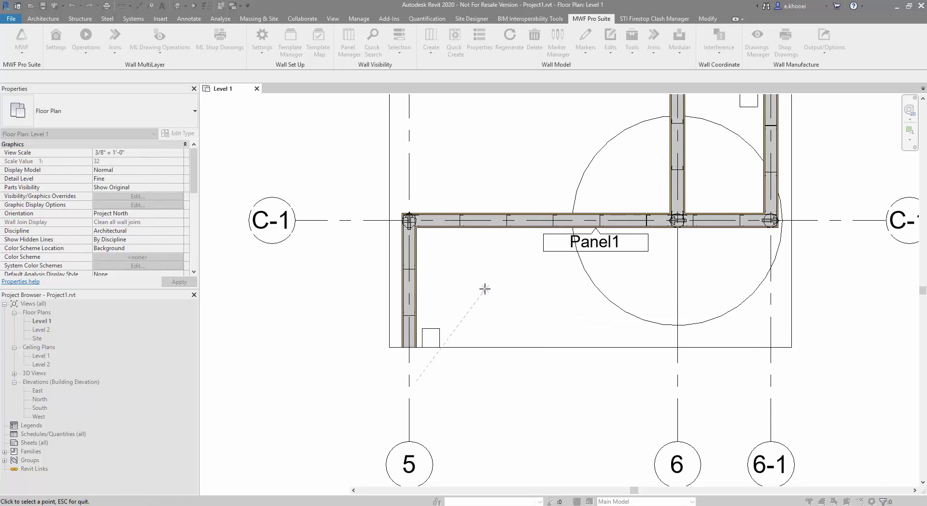
click(483, 289)
scroll(506, 299, down, 3)
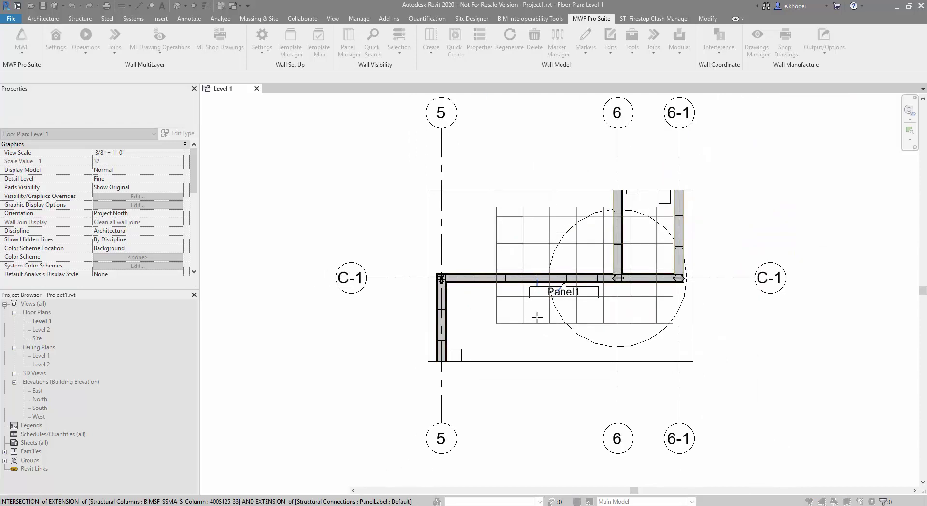
scroll(521, 313, up, 2)
scroll(483, 268, down, 3)
scroll(522, 275, up, 1)
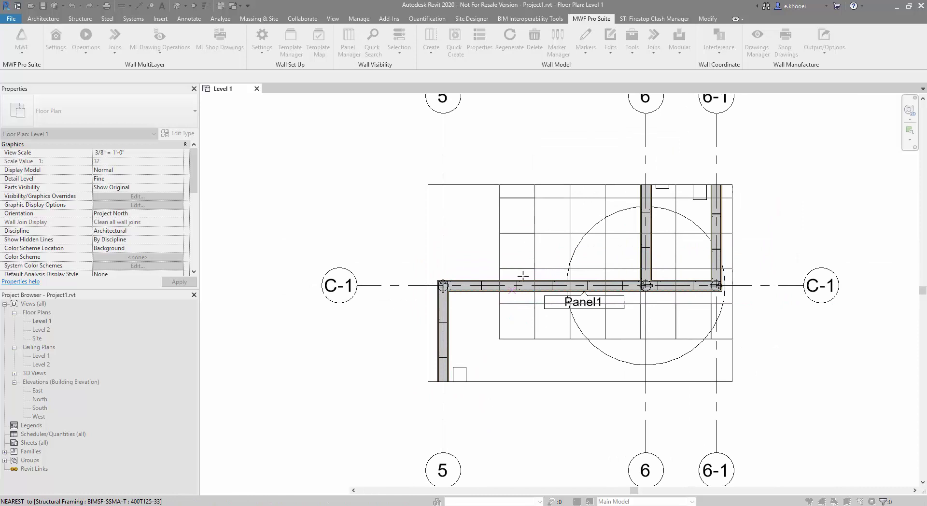
scroll(522, 275, up, 1)
scroll(529, 265, down, 2)
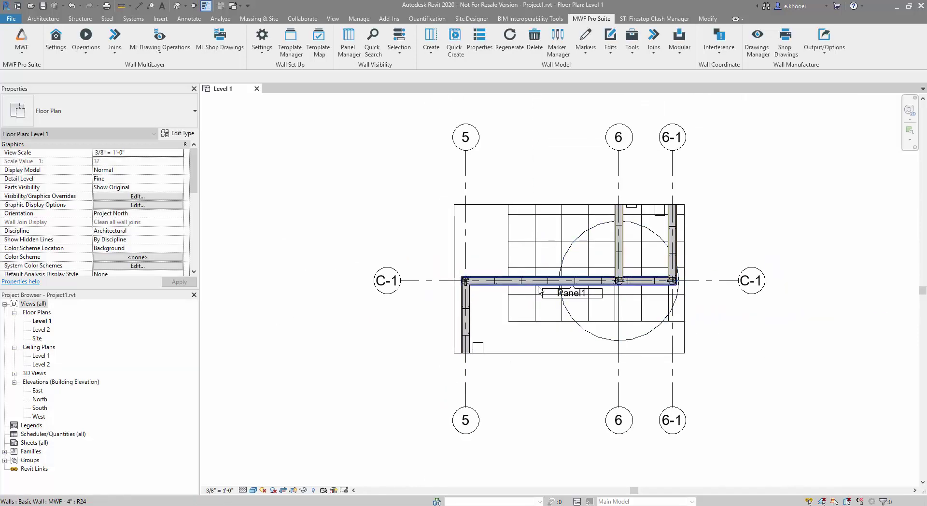
scroll(565, 251, up, 2)
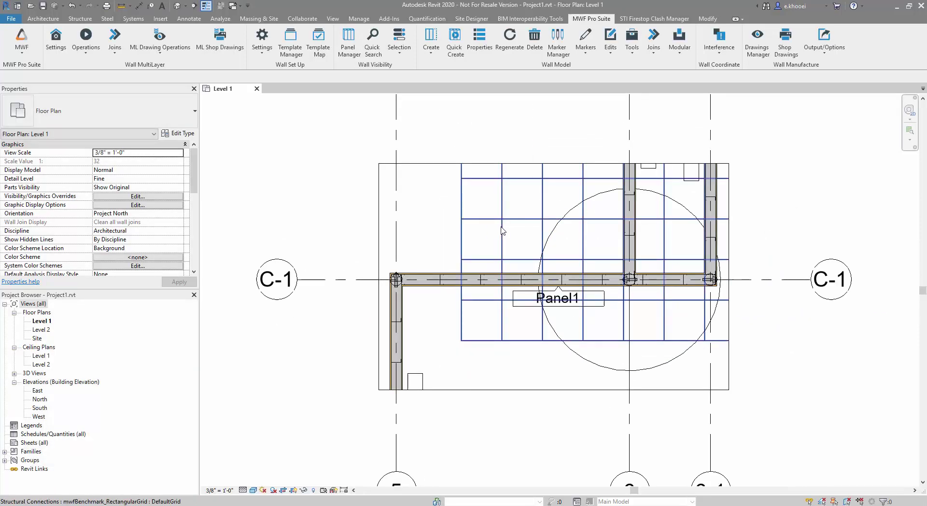
Step: Delete the rectangular-grid benchmark, leaving BM1 and the Panel1 walls
click(560, 237)
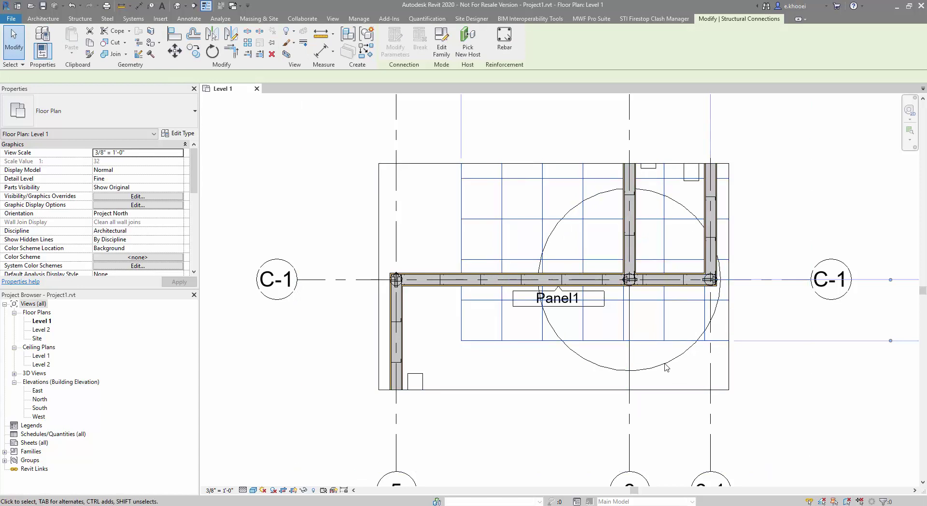
click(517, 262)
key(Delete)
middle_drag(824, 308, 755, 282)
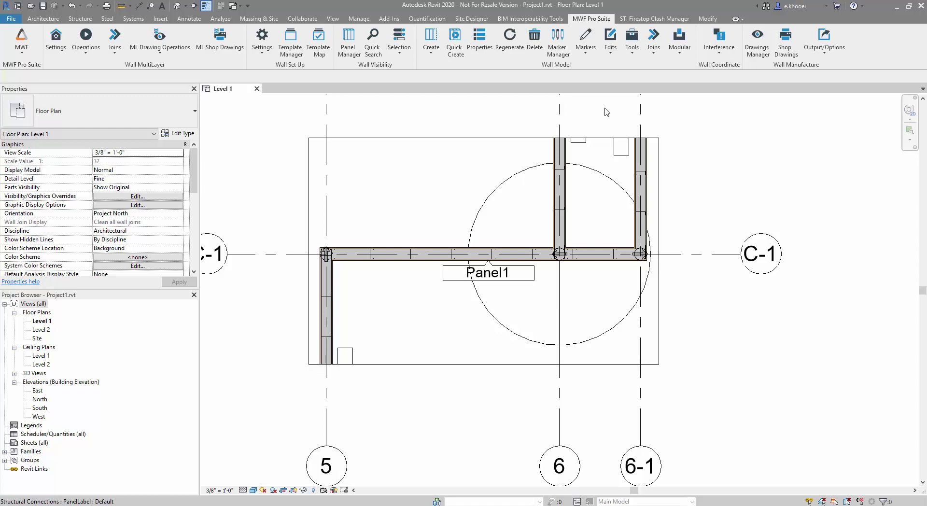
Step: Dimension the studs either side of grid 6 with an aligned string reading 10" and 6"
click(586, 45)
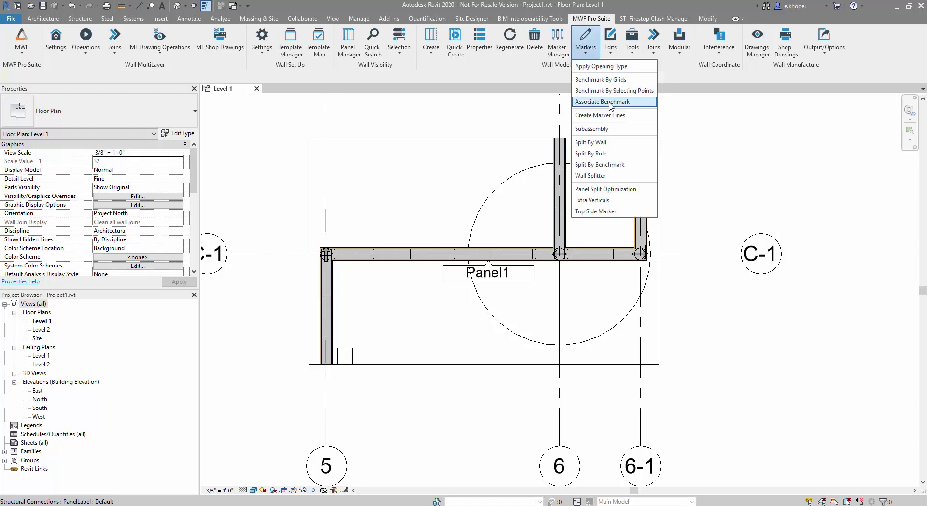
scroll(525, 283, up, 5)
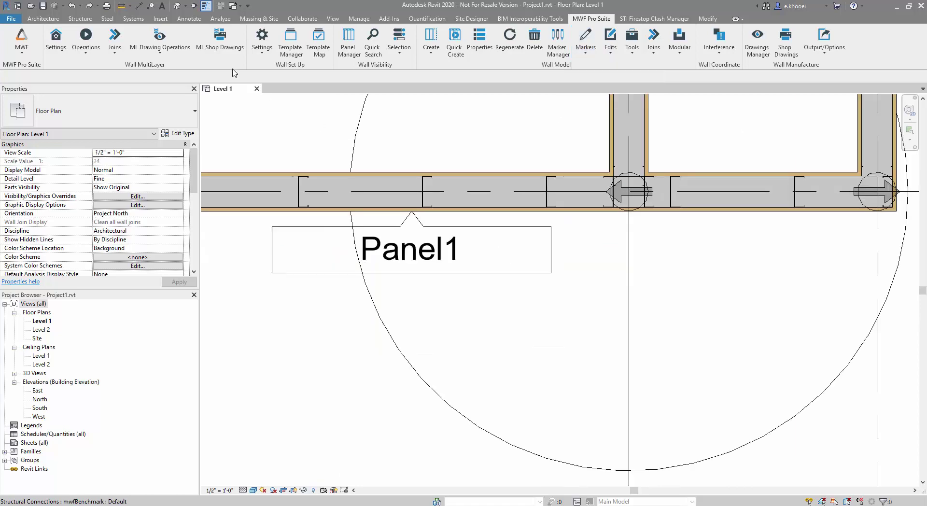
click(139, 6)
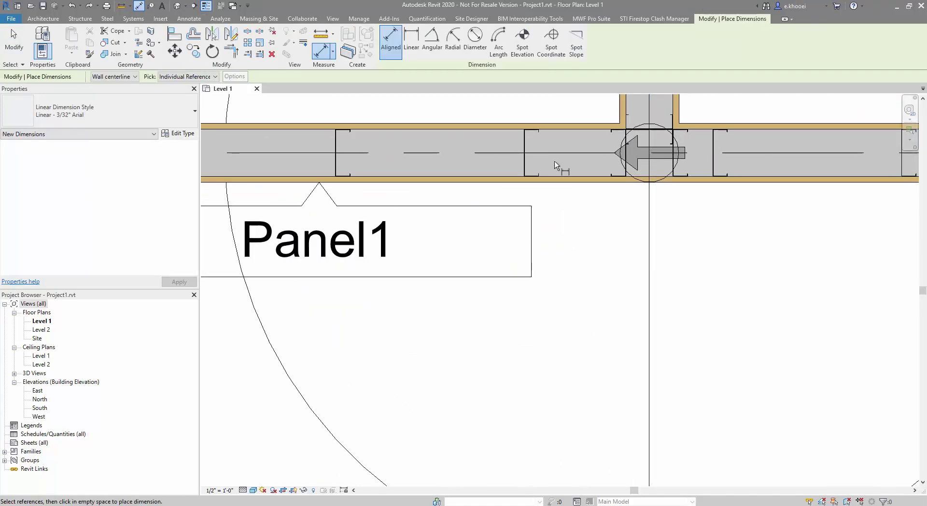
click(546, 169)
click(625, 230)
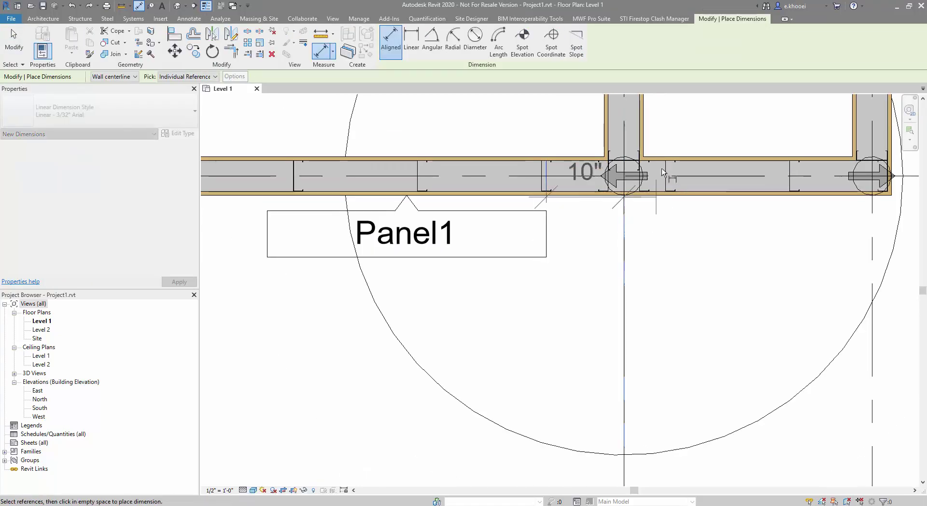
click(669, 166)
scroll(670, 232, down, 2)
click(677, 266)
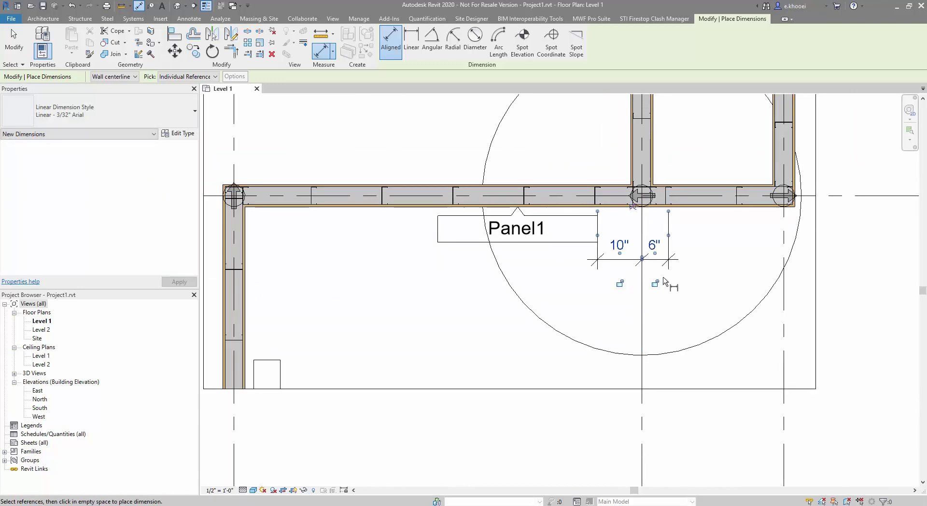
key(Escape)
key(Escape)
scroll(644, 268, down, 2)
Step: Set Panel1's structural members Active Arrangement Style to Benchmark with BM1, and apply
click(570, 238)
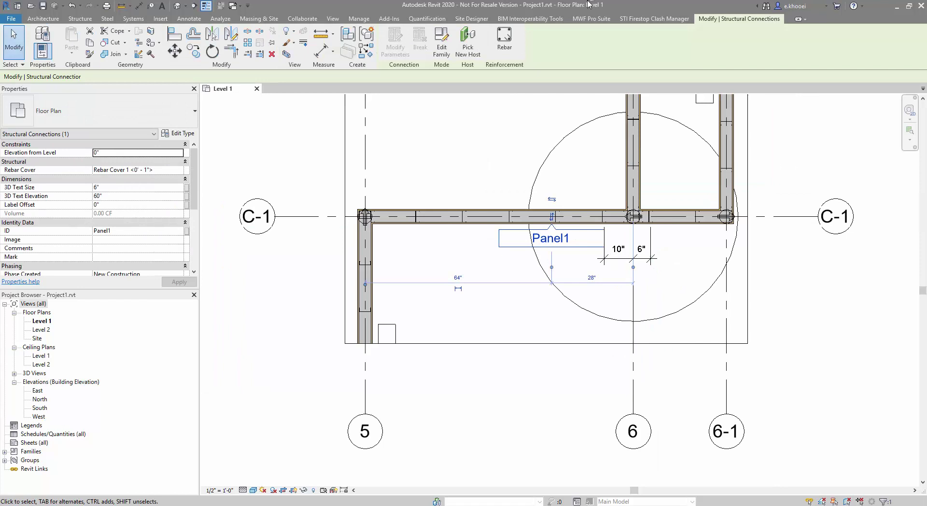
click(479, 48)
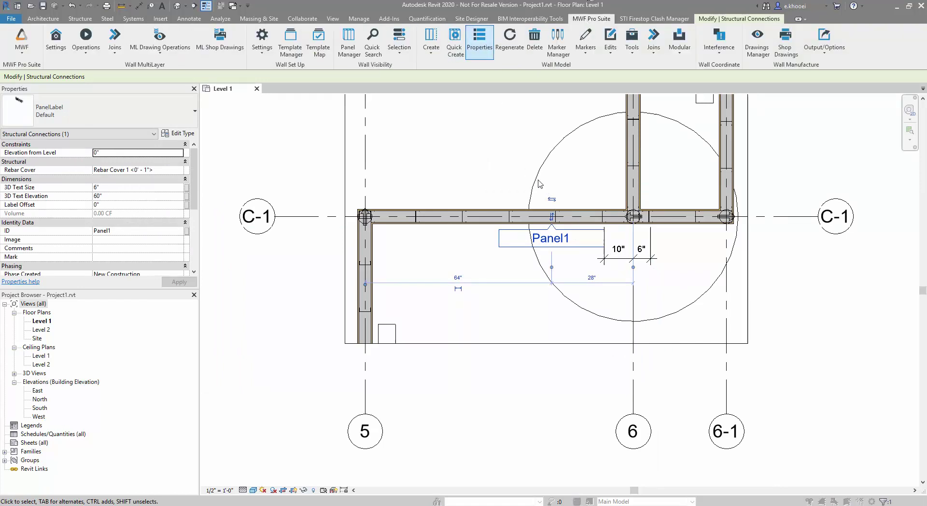
click(490, 178)
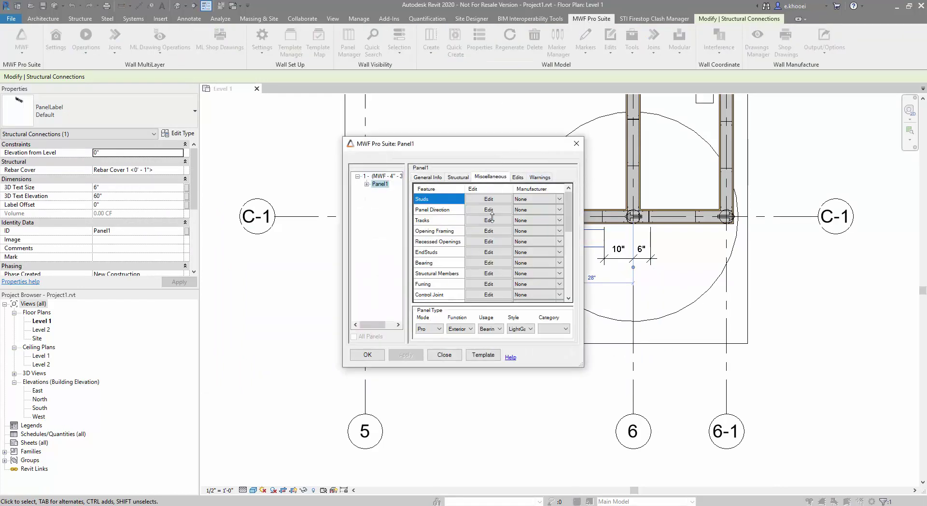
click(490, 273)
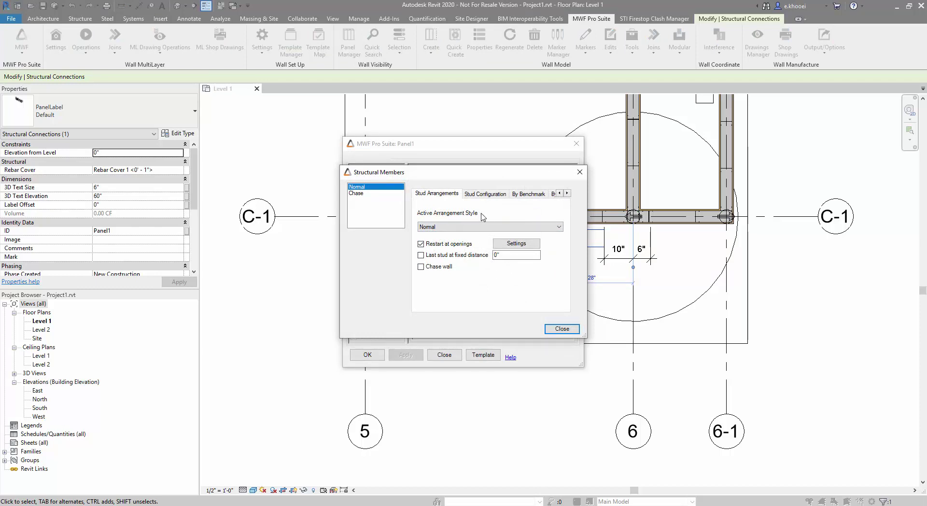
click(495, 225)
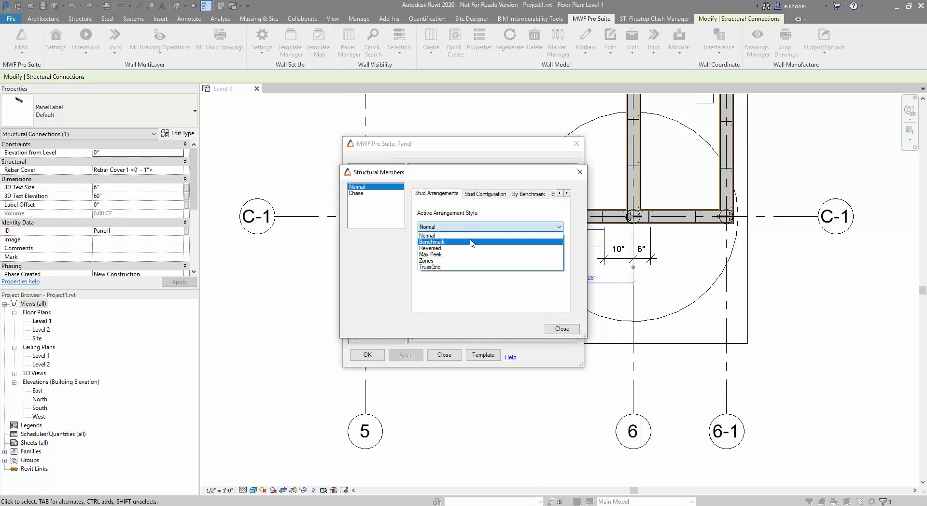
click(474, 239)
click(528, 193)
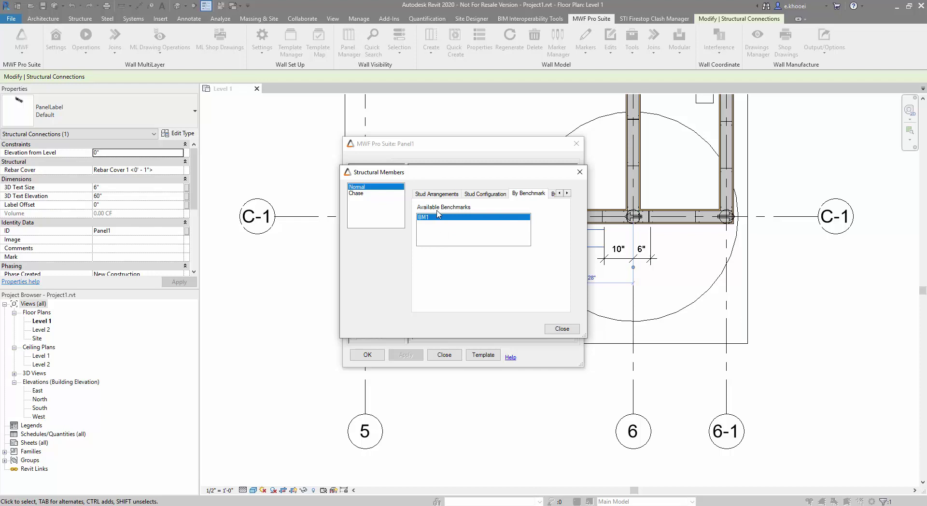
click(561, 329)
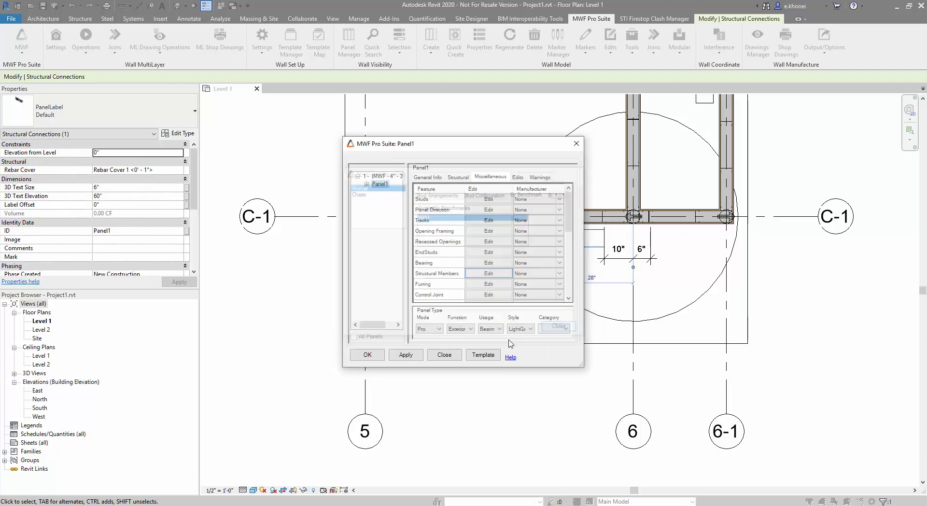
click(376, 360)
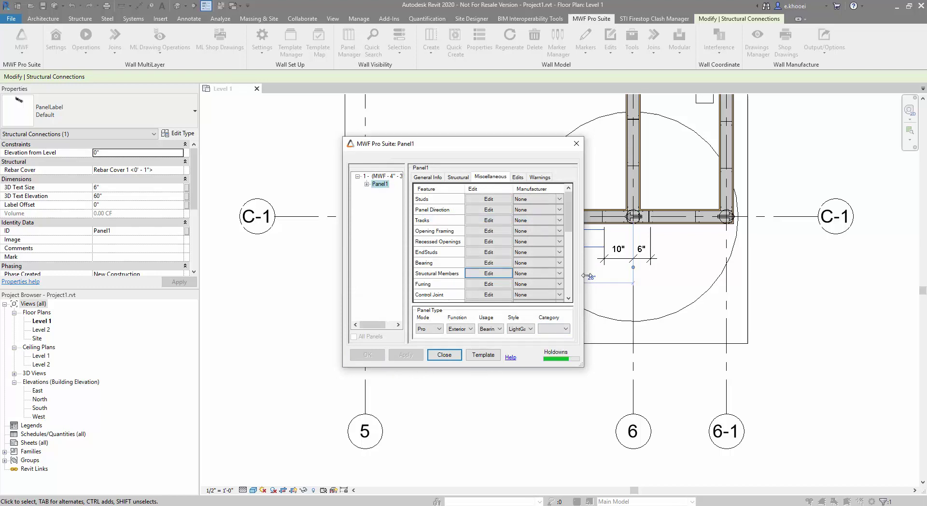
middle_drag(595, 276, 555, 277)
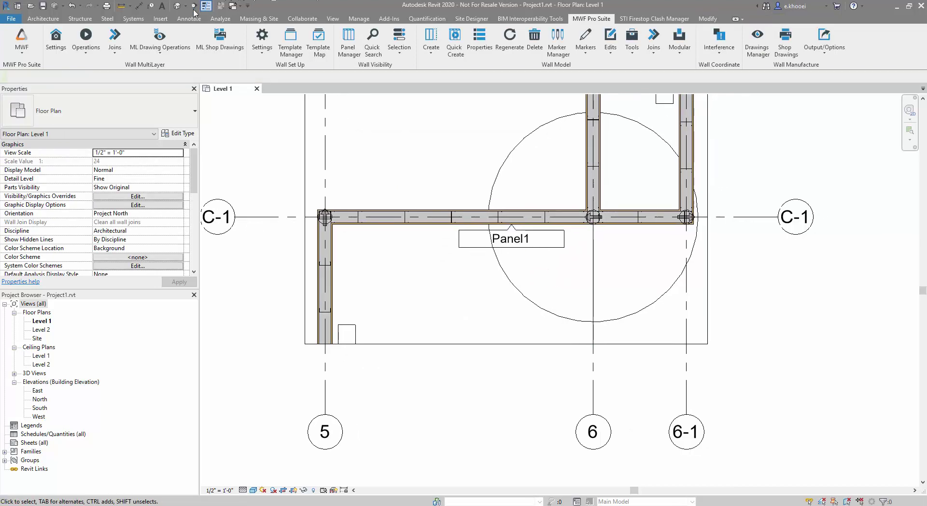
Step: Dimension the studs beside the grid 6 column, now reading 16"
click(139, 6)
scroll(573, 219, up, 5)
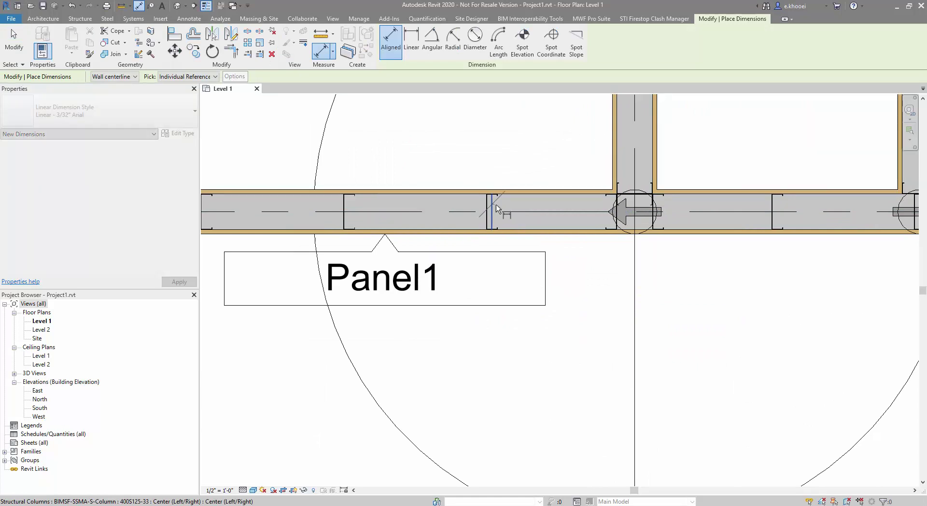
click(496, 209)
scroll(497, 208, down, 3)
click(583, 268)
scroll(627, 270, down, 1)
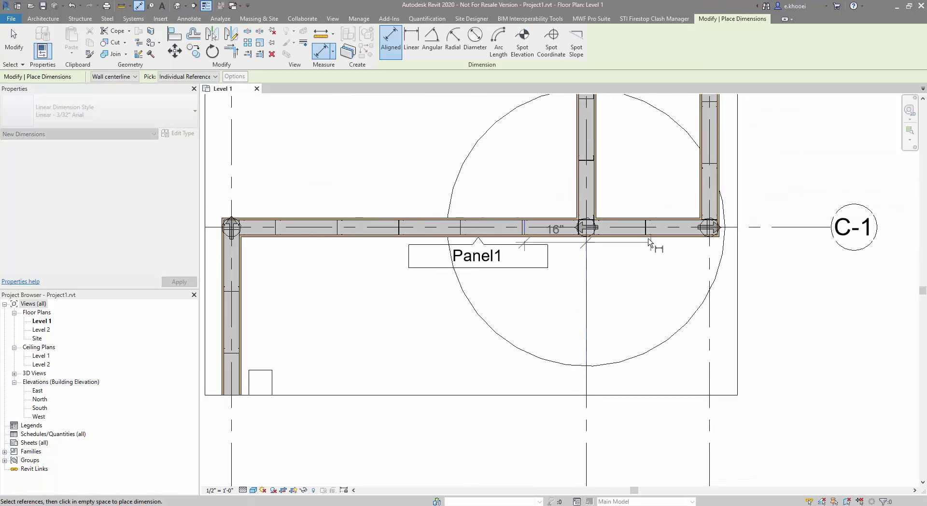
scroll(649, 244, up, 2)
click(642, 216)
scroll(638, 246, down, 3)
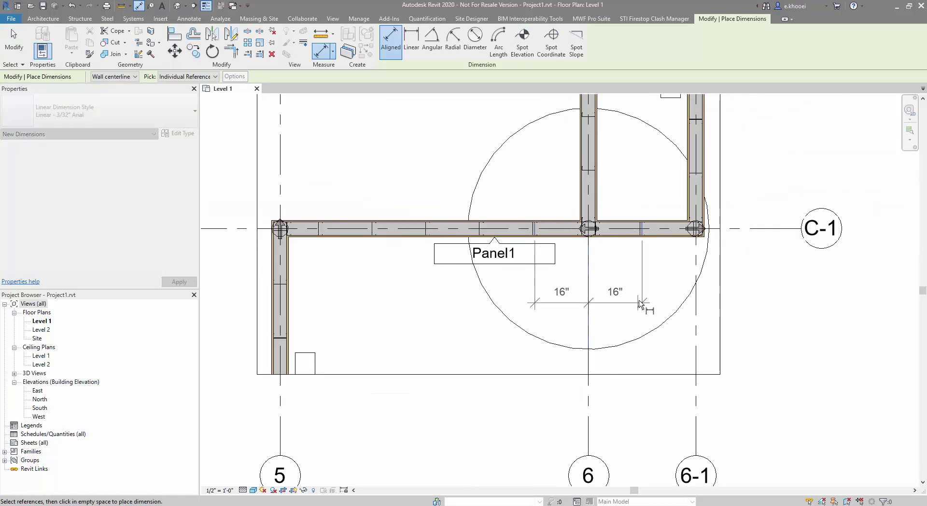
click(640, 303)
scroll(629, 280, down, 1)
scroll(603, 270, down, 2)
key(Escape)
scroll(566, 262, up, 3)
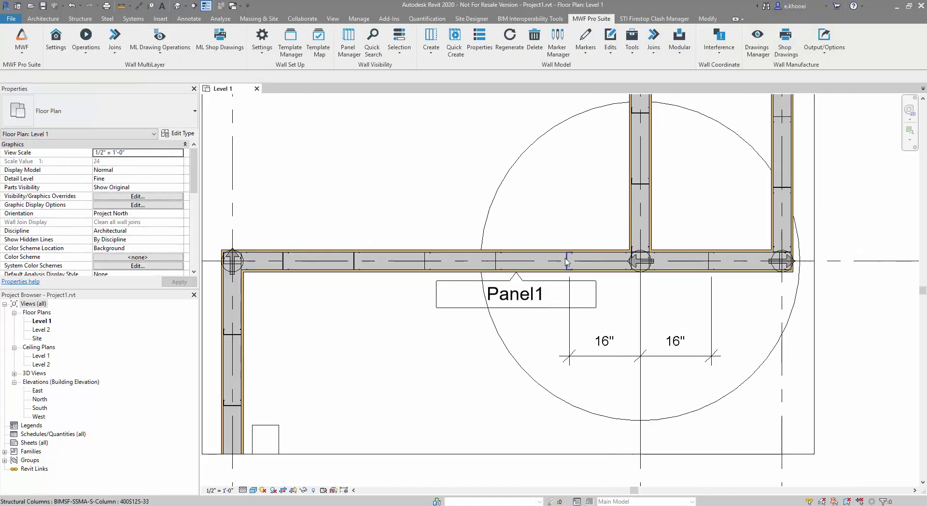
Step: Confirm Panel1's 1'4" stud spacing in panel properties and apply the changes
click(566, 262)
click(585, 19)
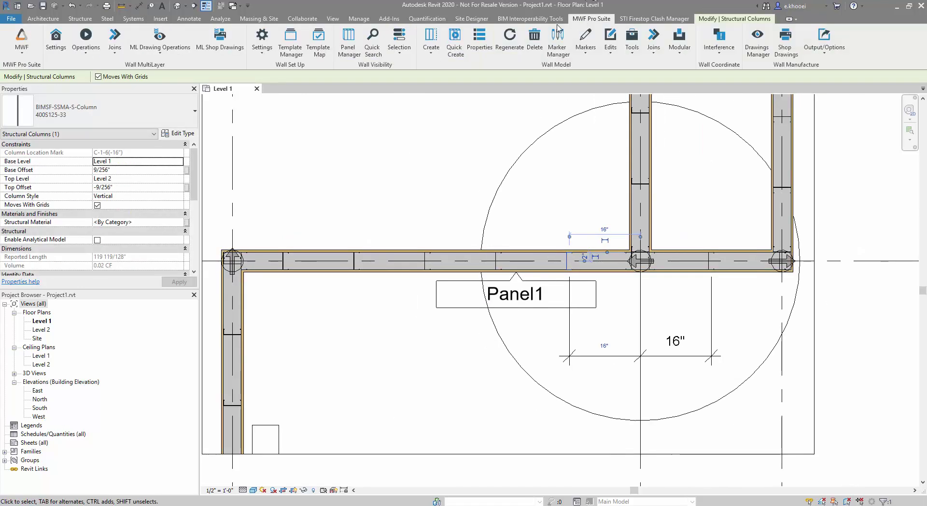
click(486, 45)
drag(482, 147, 411, 113)
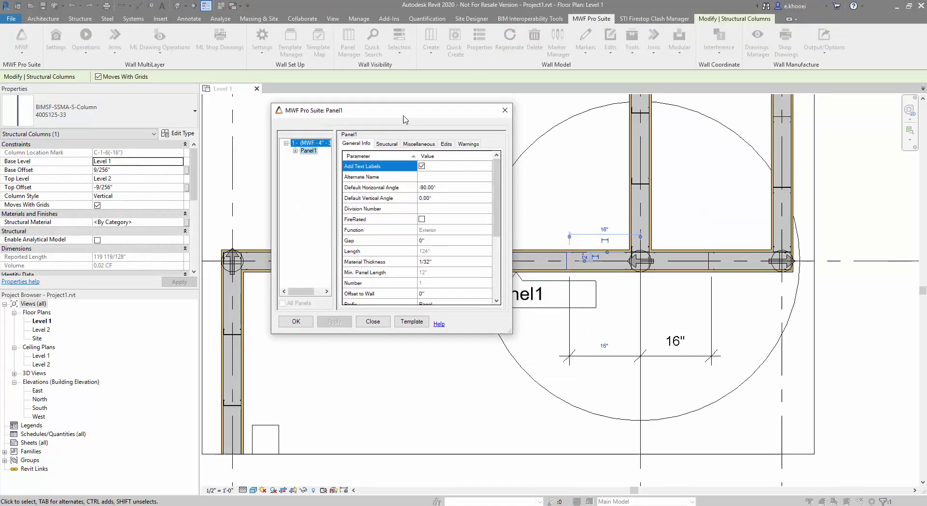
click(390, 144)
click(419, 144)
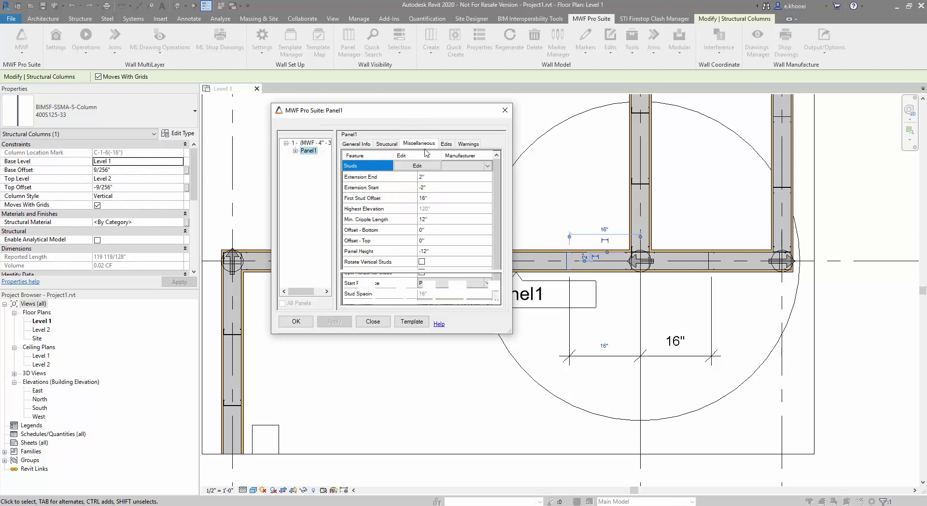
click(417, 166)
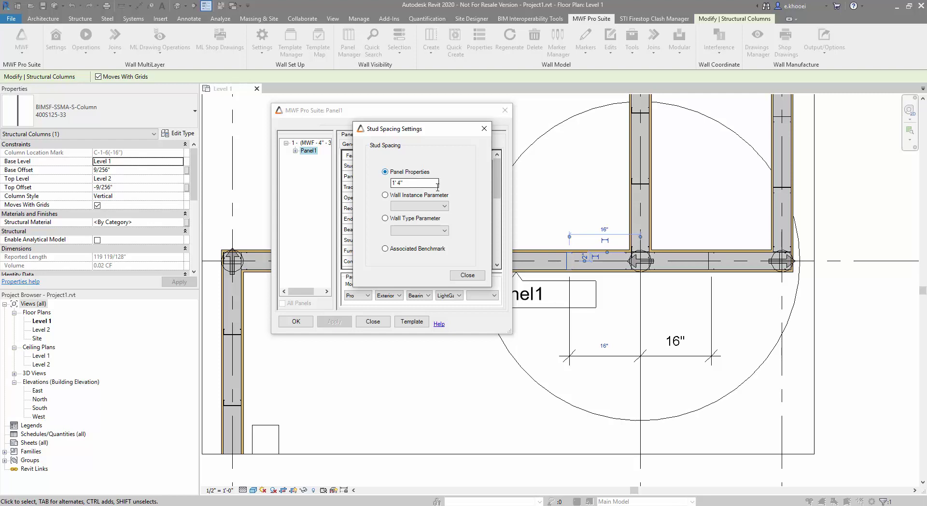
click(466, 276)
click(379, 321)
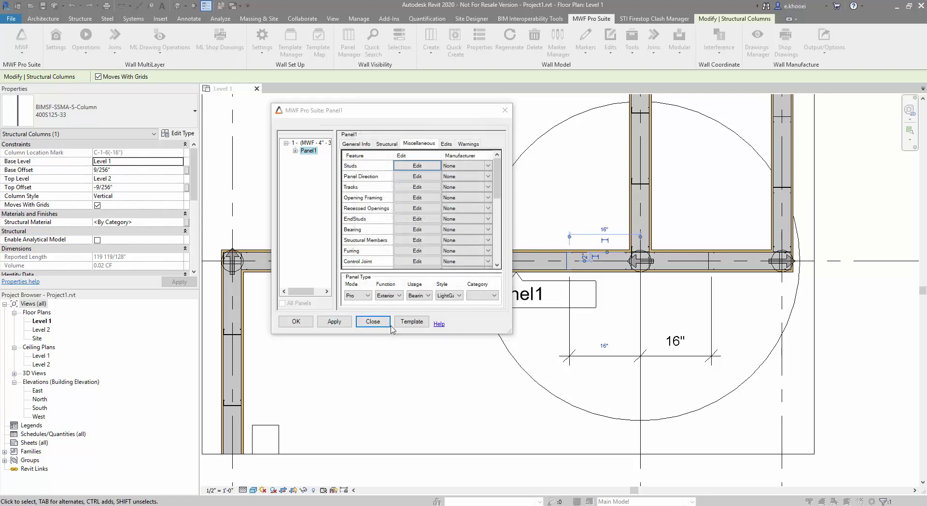
click(398, 243)
middle_drag(622, 329, 539, 260)
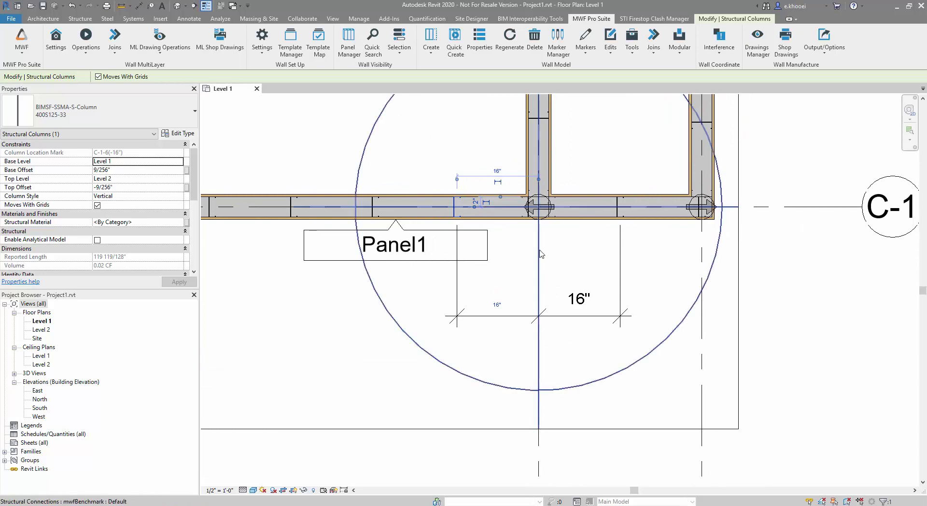
Step: Place an 18" aligned dimension (DI) to the upper wall's stud
scroll(538, 254, down, 2)
click(584, 307)
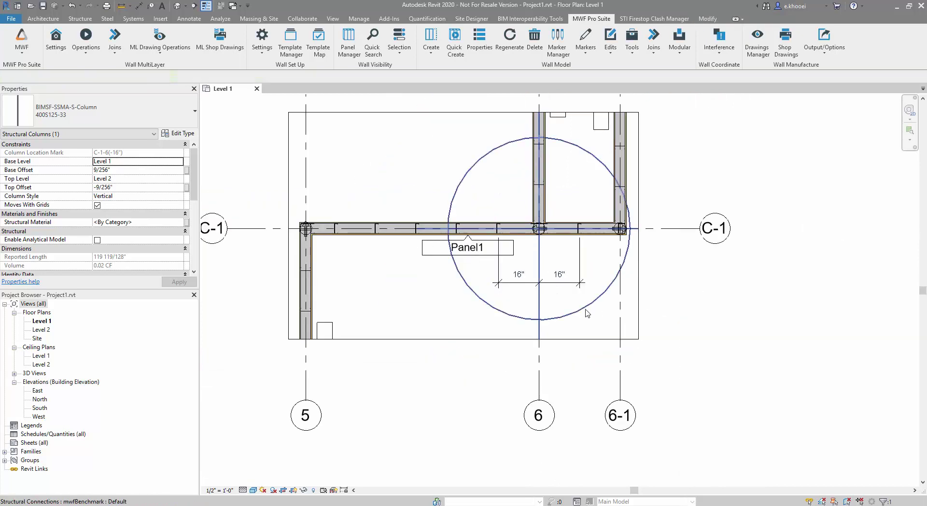
key(d)
key(i)
middle_drag(583, 307, 541, 452)
scroll(492, 325, up, 3)
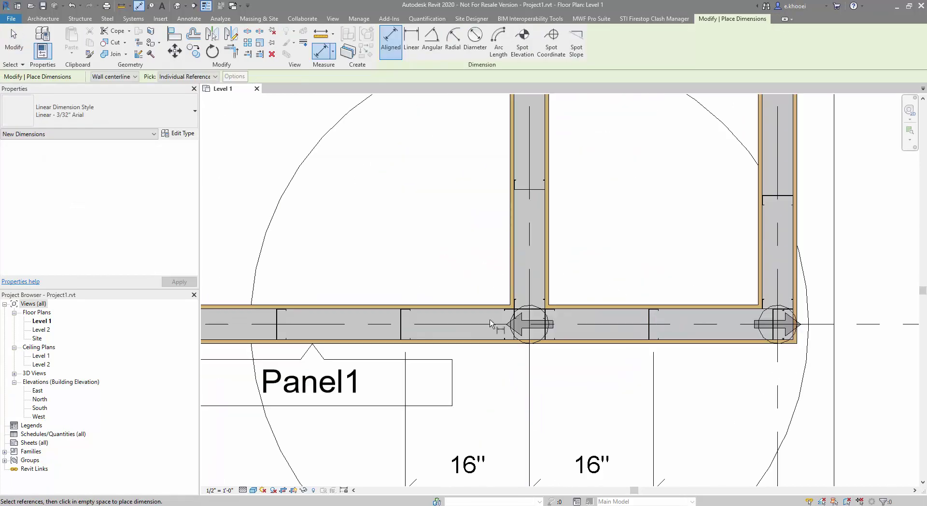
click(527, 191)
click(475, 192)
scroll(486, 330, down, 1)
scroll(523, 300, down, 1)
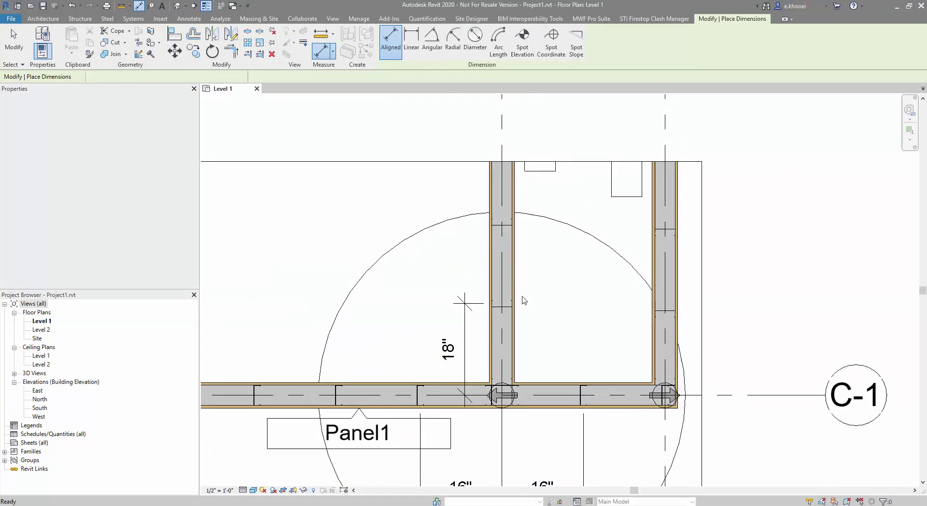
key(Escape)
Step: Associate the vertical wall panel at the junction with benchmark BM1
click(508, 310)
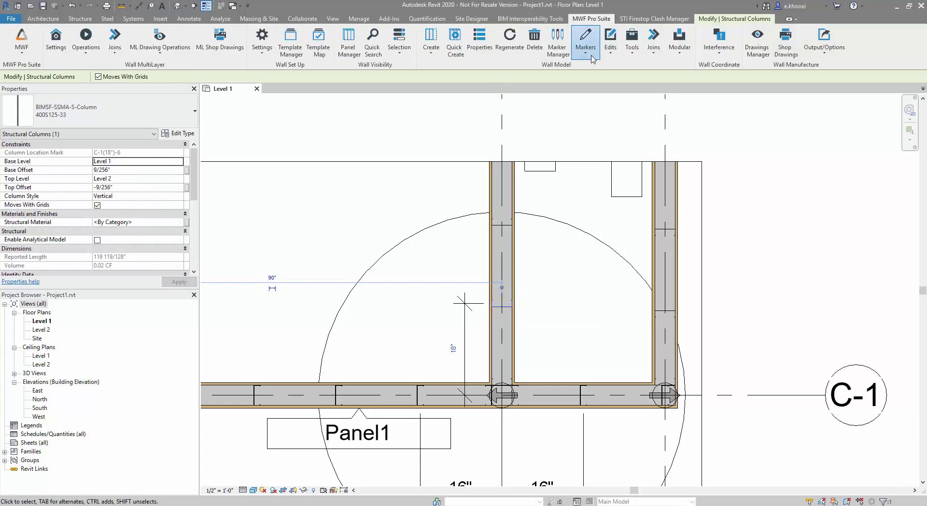
click(584, 41)
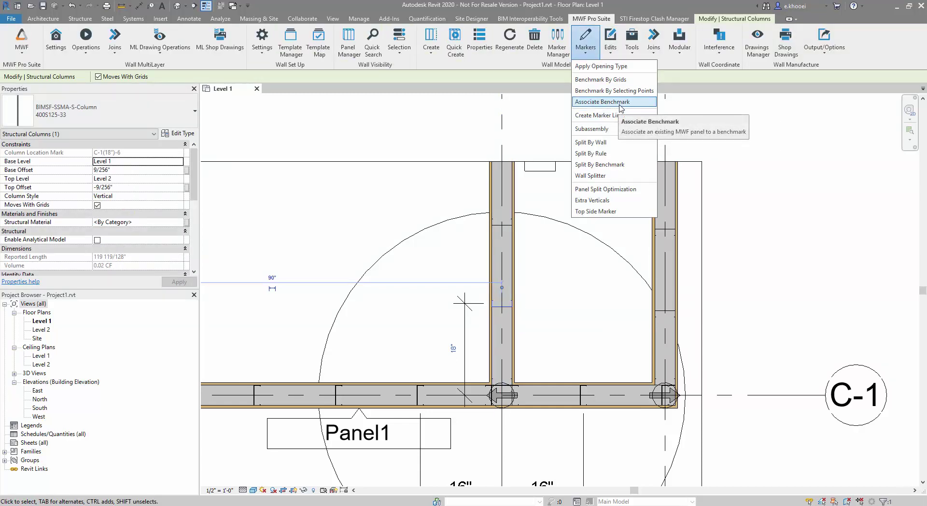
click(624, 102)
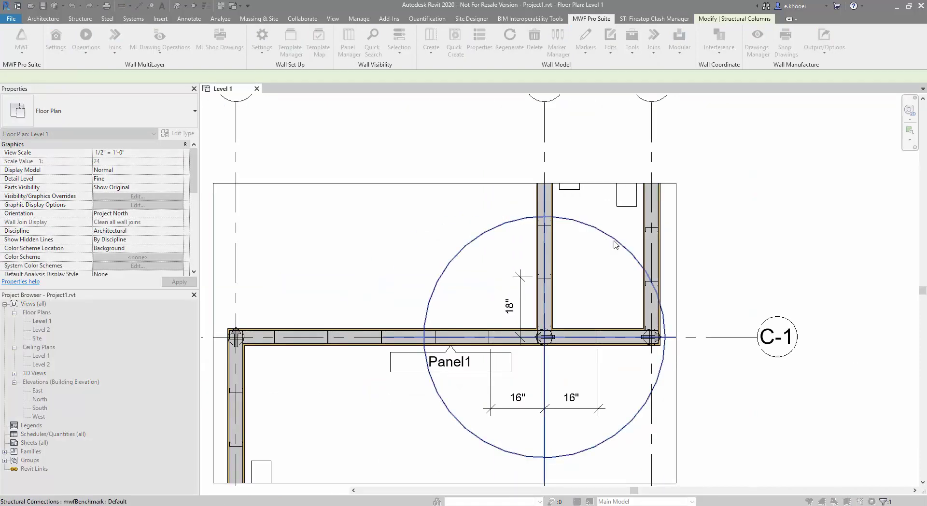
click(615, 243)
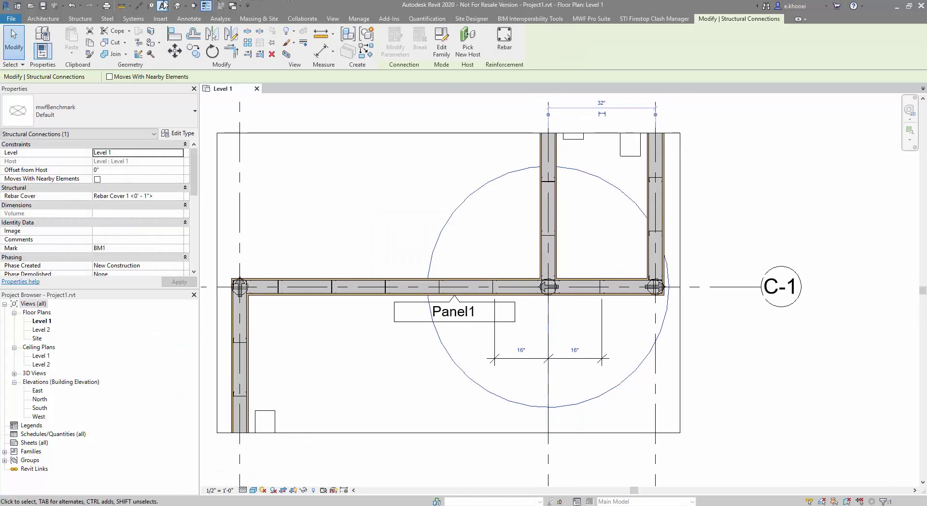
Step: Re-dimension the upper wall's stud, which now reads 16"
scroll(557, 289, up, 3)
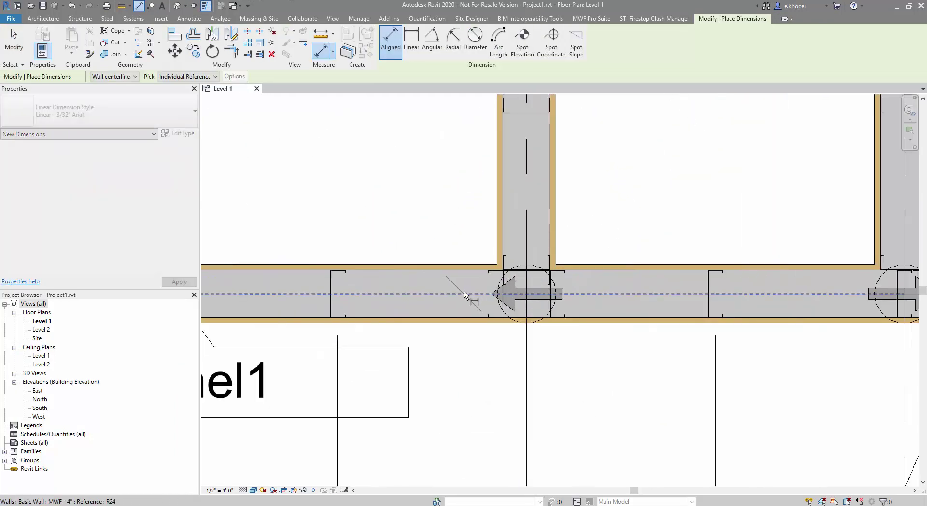
scroll(471, 243, down, 2)
click(503, 182)
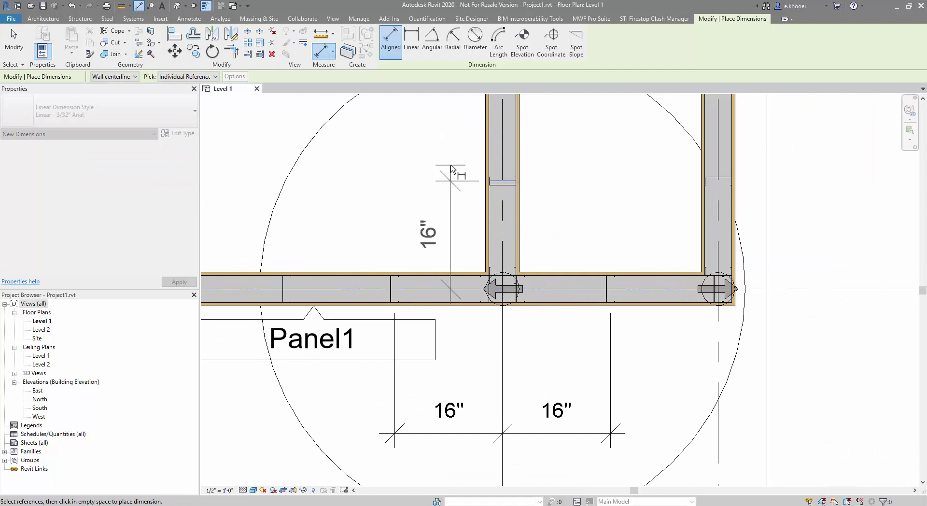
click(444, 173)
scroll(490, 222, down, 1)
scroll(493, 220, down, 3)
scroll(495, 221, down, 1)
scroll(490, 306, up, 5)
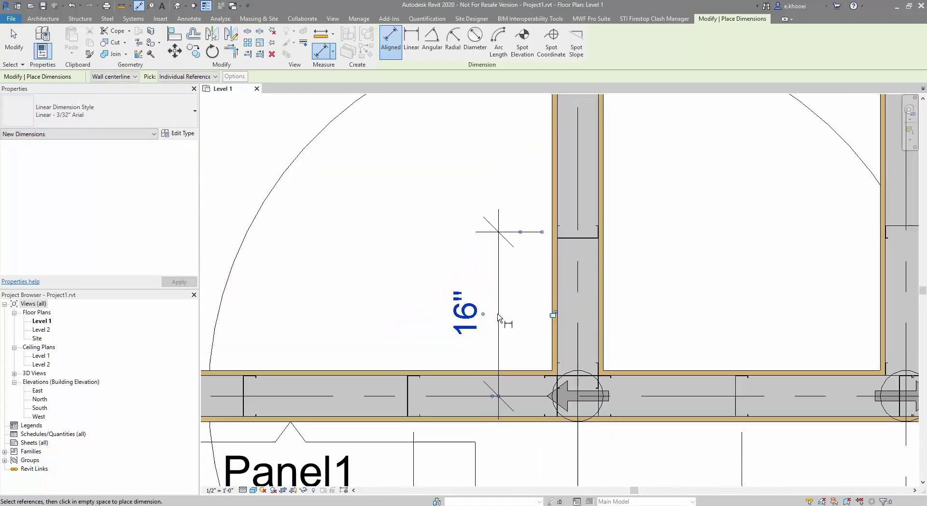
scroll(542, 315, down, 1)
scroll(496, 326, down, 3)
scroll(495, 324, up, 2)
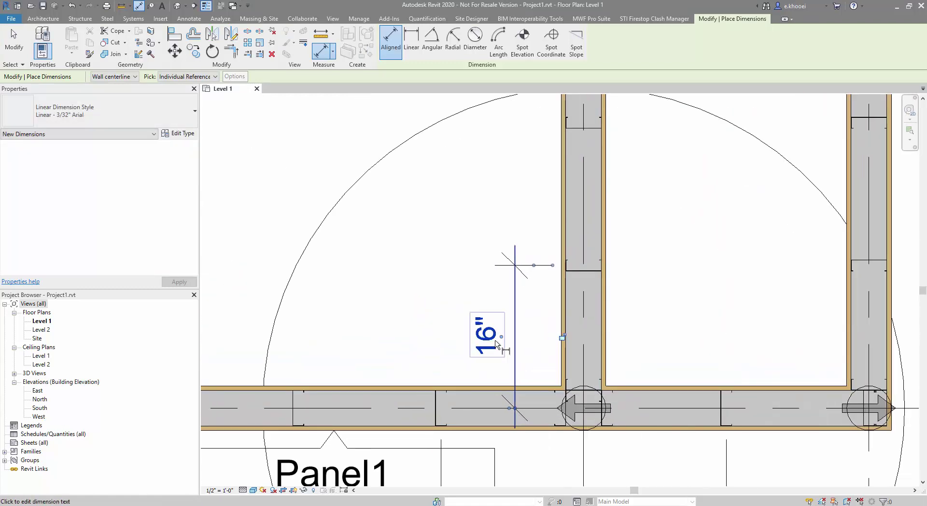
key(Escape)
key(Escape)
Step: Check Panel4's 1'4" stud spacing in panel properties and apply its settings
click(588, 262)
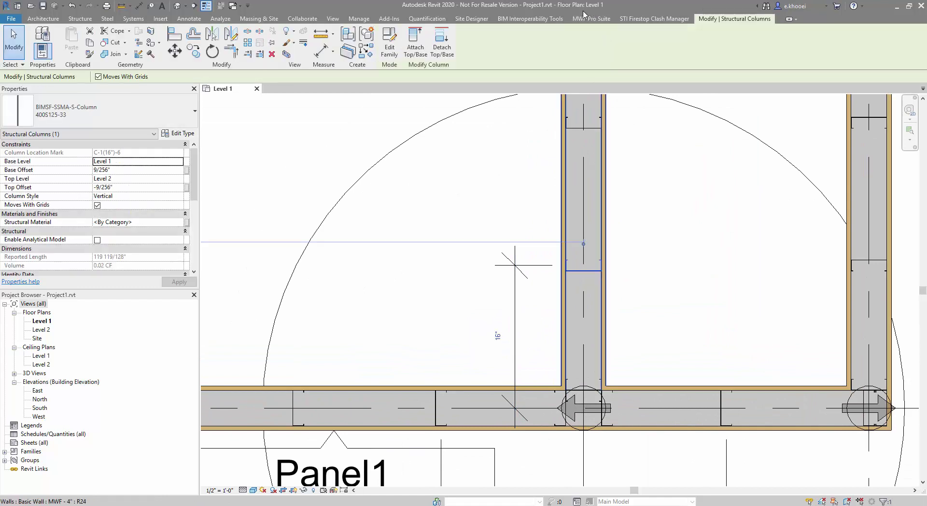
click(479, 38)
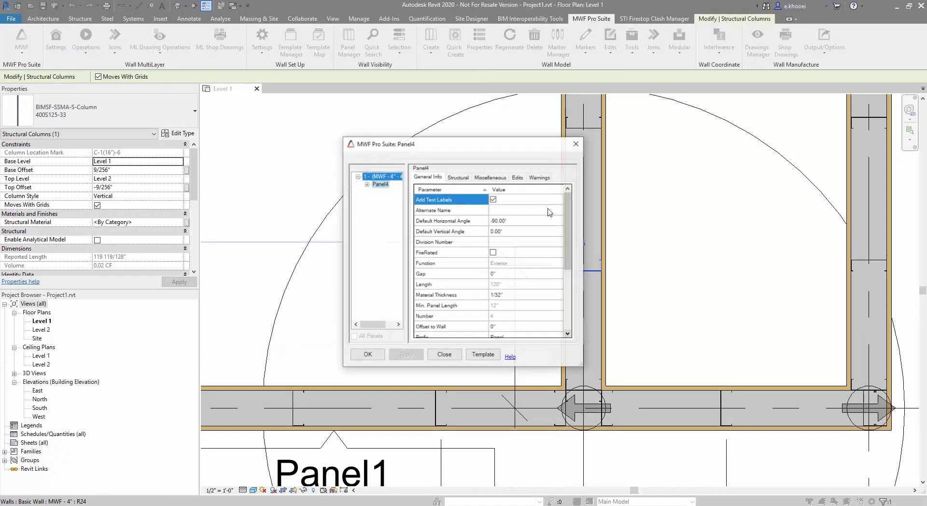
click(471, 177)
click(457, 177)
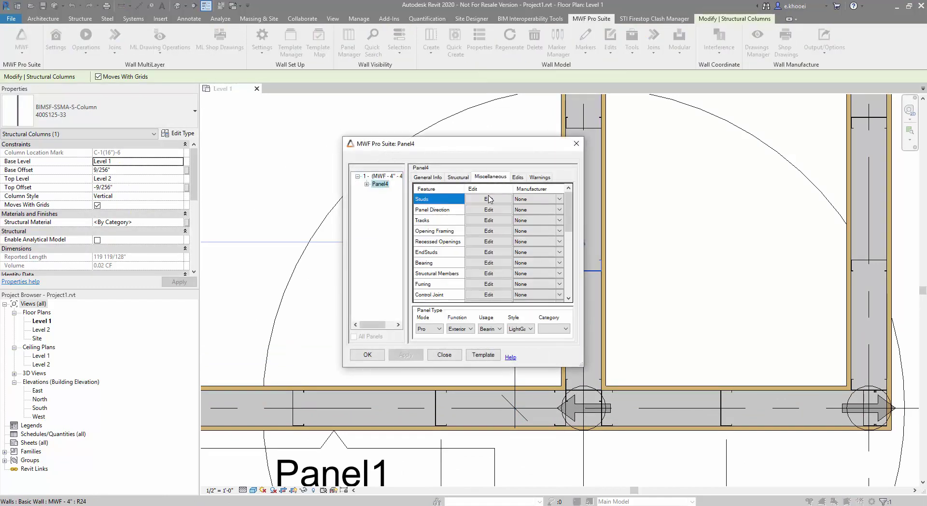
click(488, 199)
drag(462, 179, 363, 162)
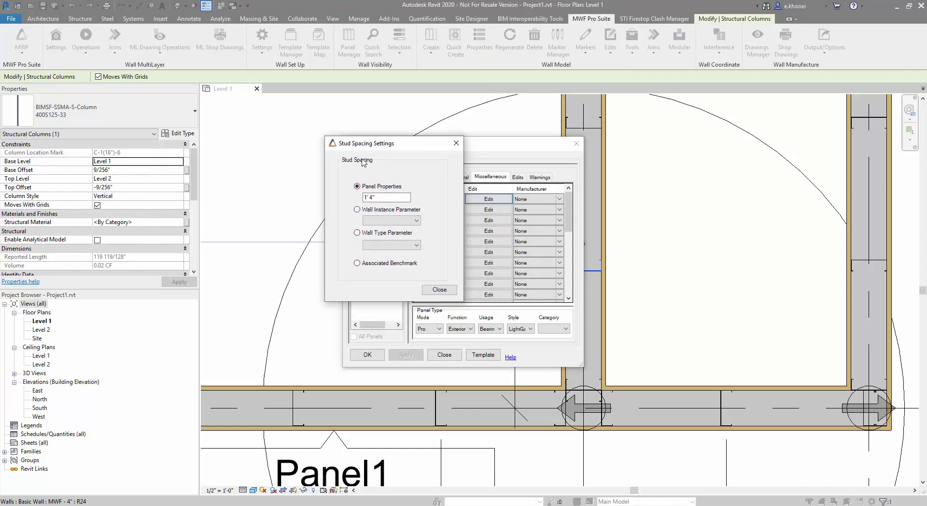
click(439, 289)
click(367, 354)
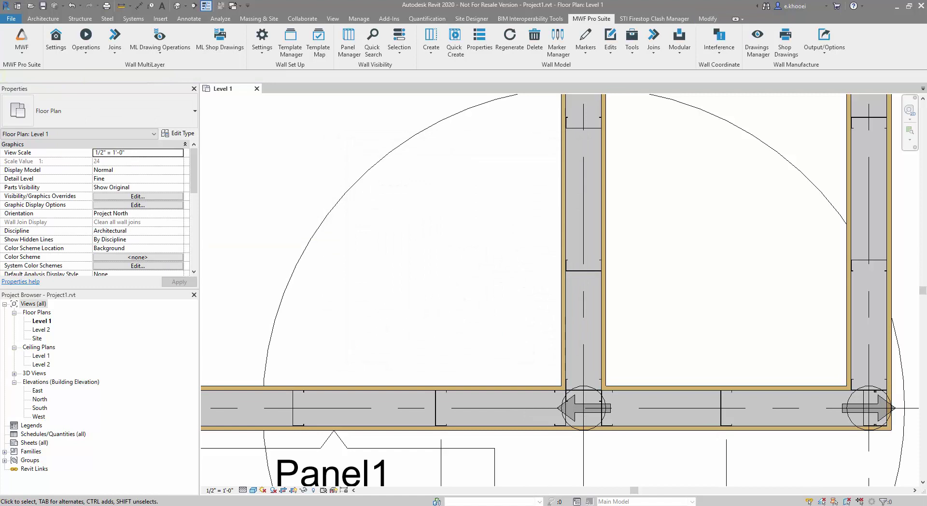
Step: Confirm Panel4's structural members use the Benchmark arrangement and apply the changes
scroll(557, 249, down, 2)
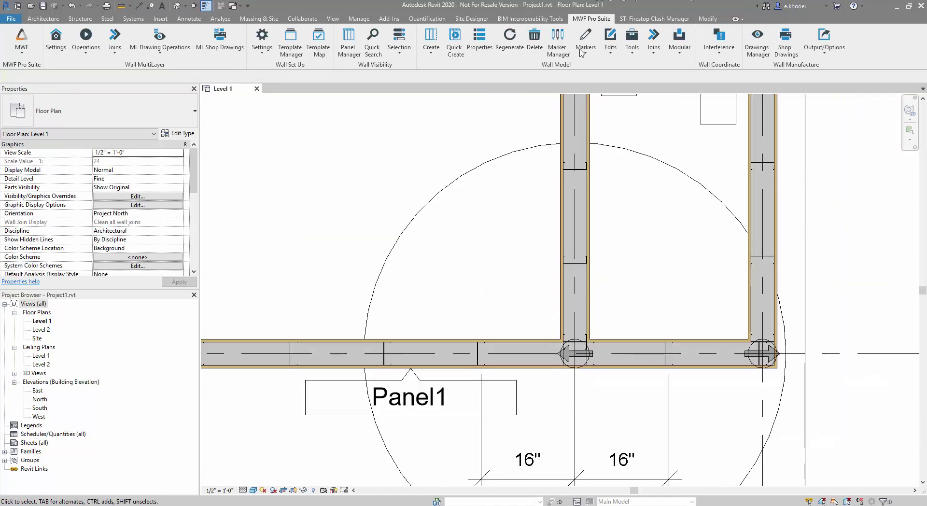
click(589, 194)
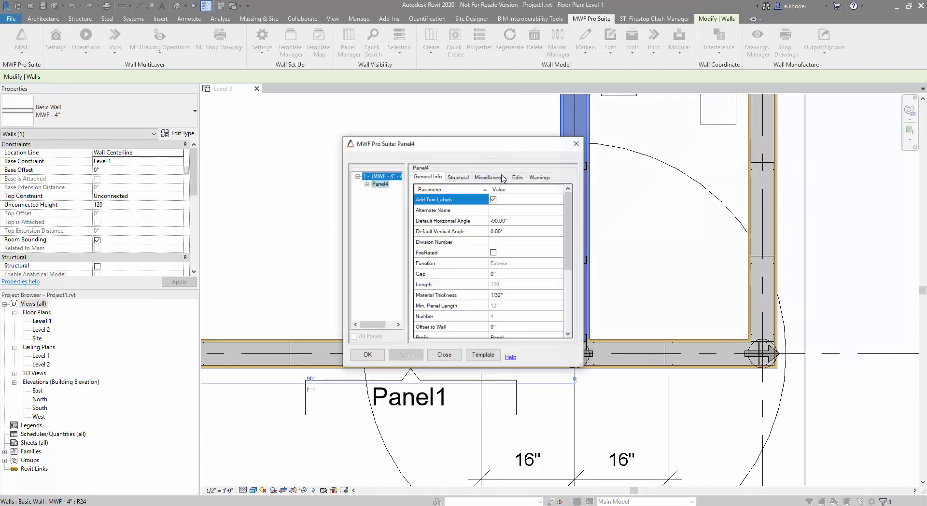
click(490, 176)
click(488, 273)
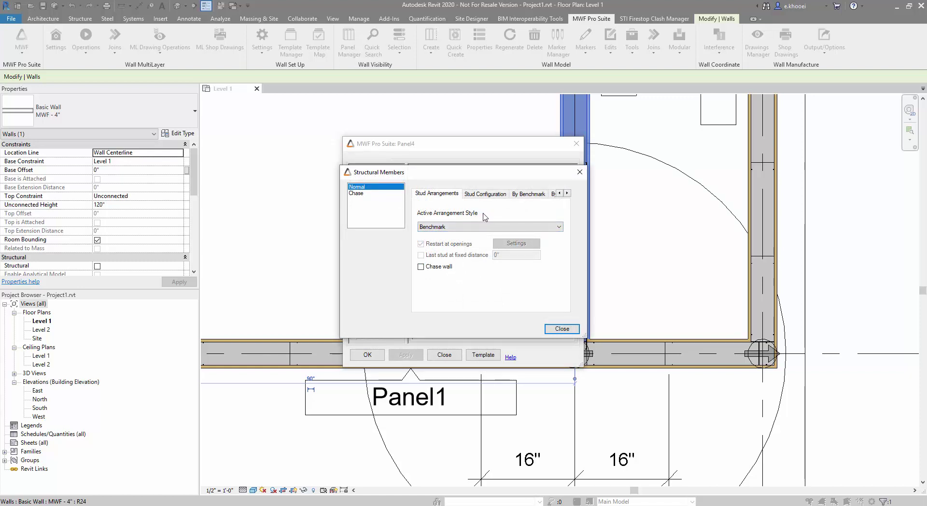
click(561, 328)
click(445, 354)
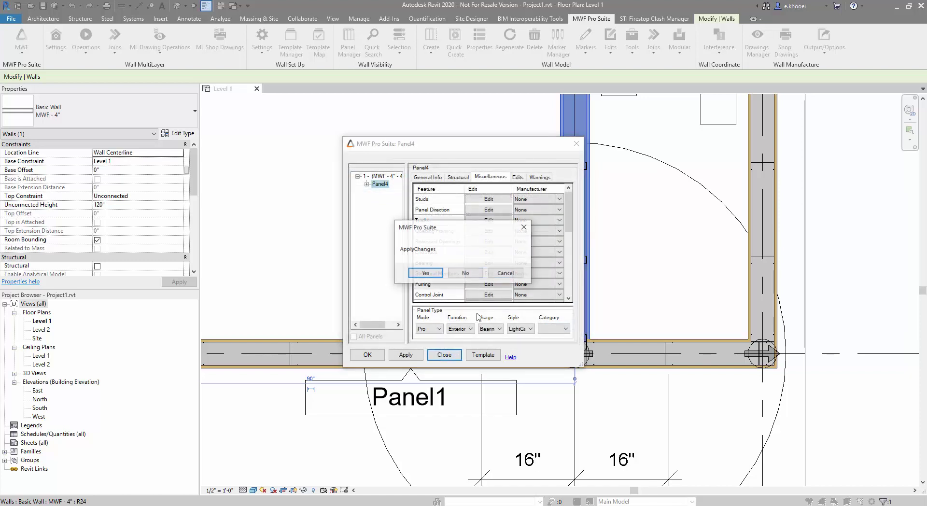
click(470, 274)
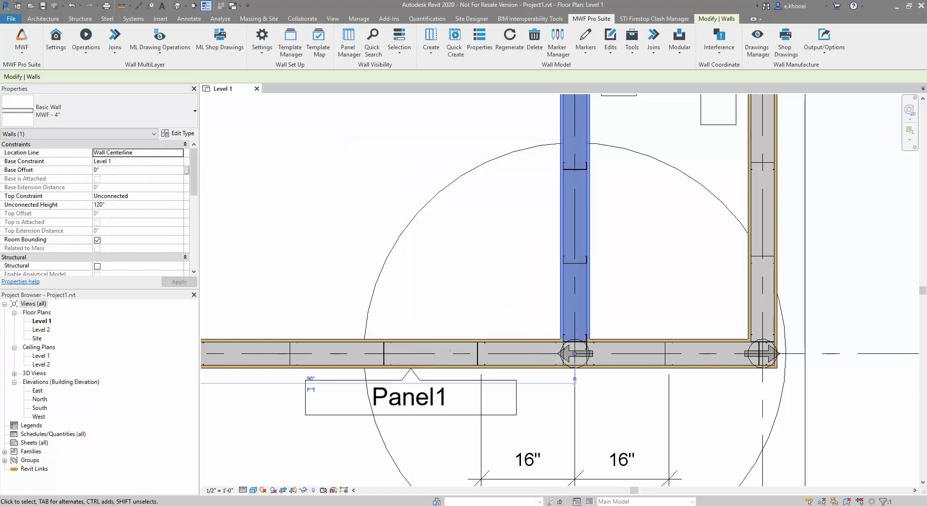
Step: Clear the selection and zoom to fit the full Level 1 plan (ZF)
key(Escape)
key(z)
key(f)
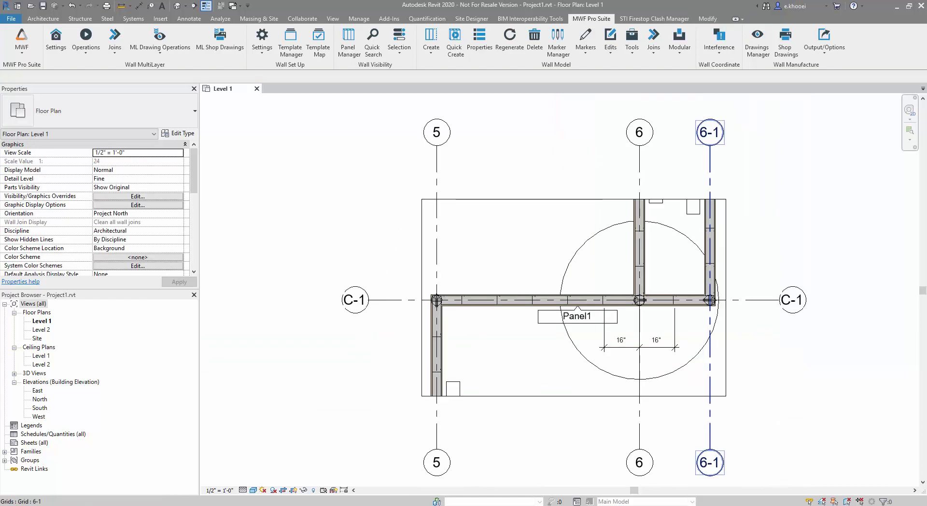